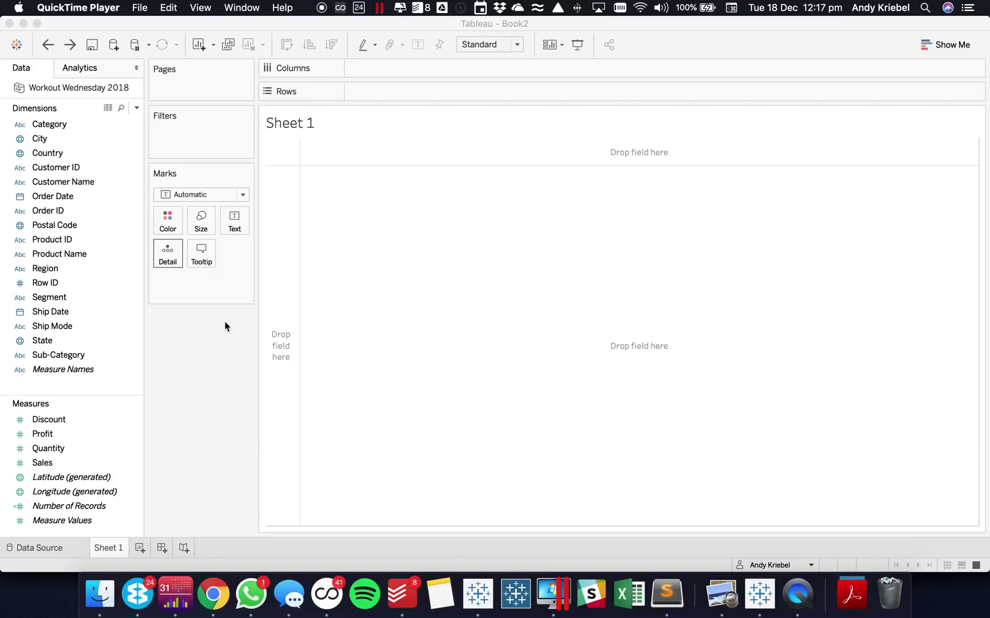
# Map the US states and shade them by SUM(Sales), ranging from 920 to 457,688.
pyautogui.doubleClick(44, 342)
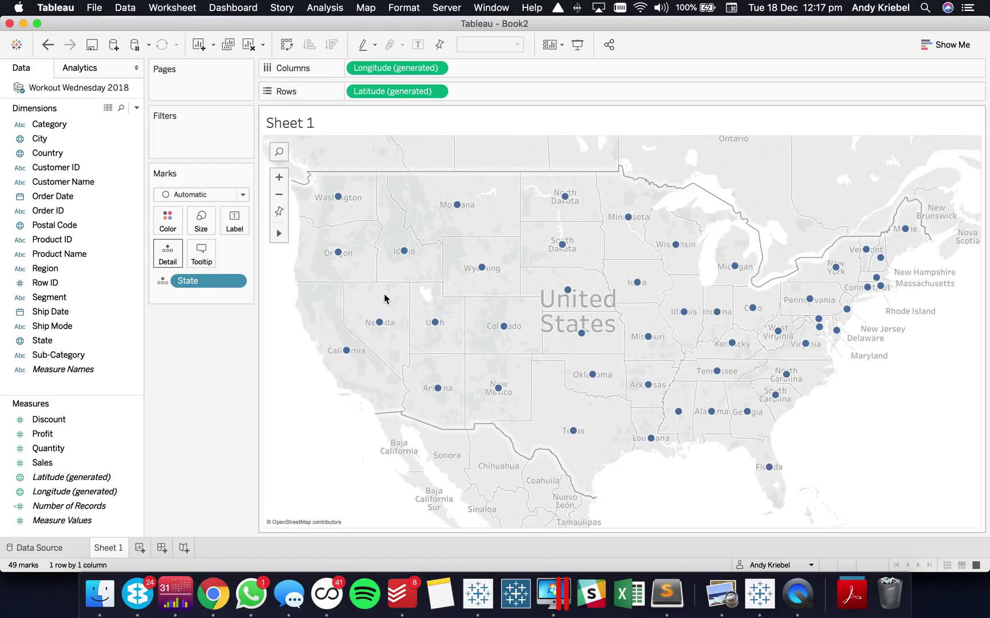
pyautogui.click(48, 448)
pyautogui.moveTo(65, 462); pyautogui.dragTo(168, 220)
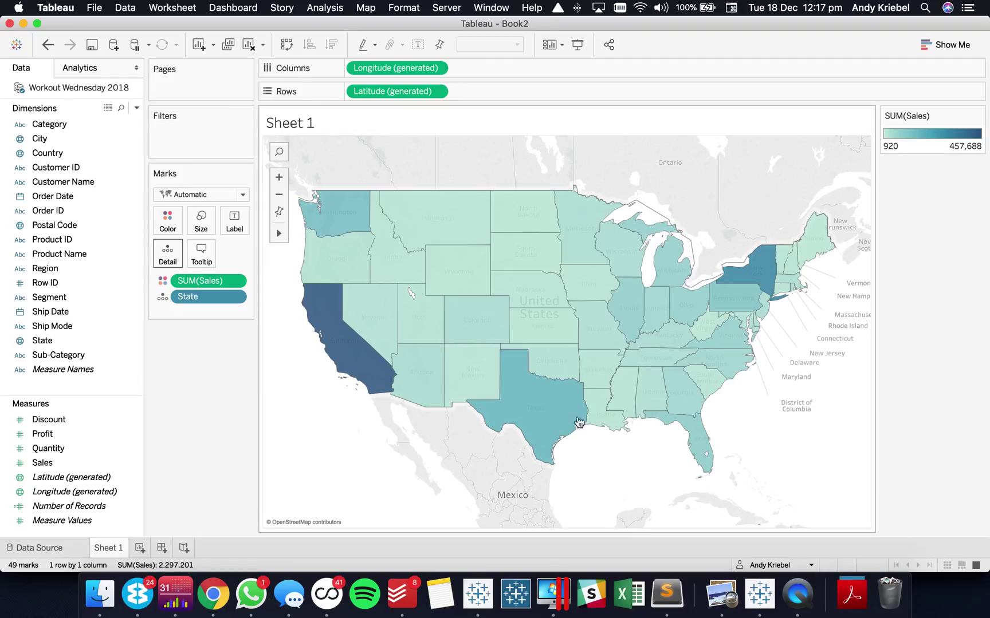
pyautogui.moveTo(524, 423)
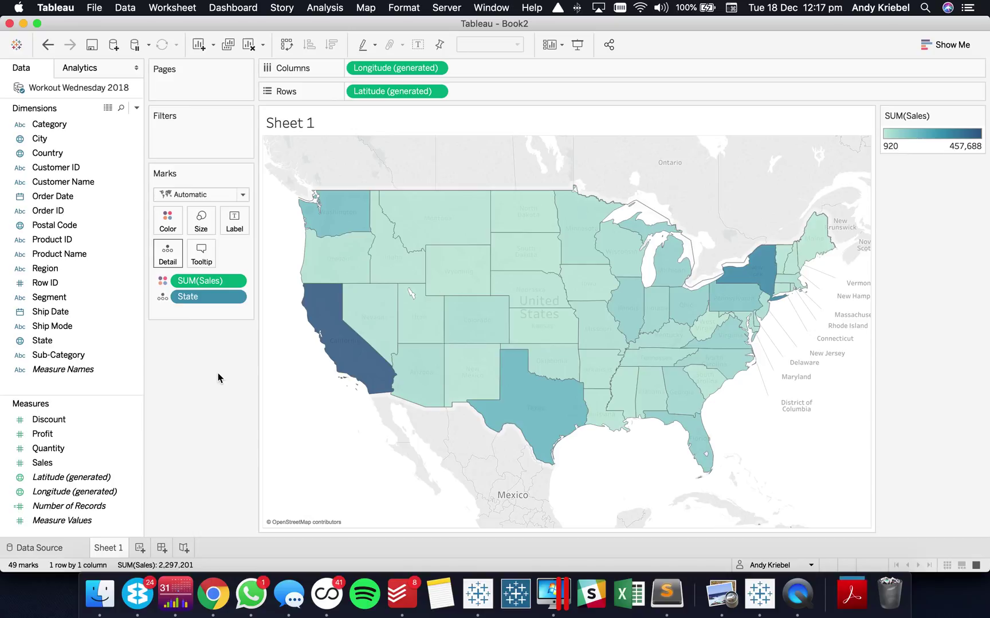
pyautogui.click(137, 108)
# Start a parameter named 'Choose a State' with String data type and a List of allowed values.
pyautogui.click(106, 135)
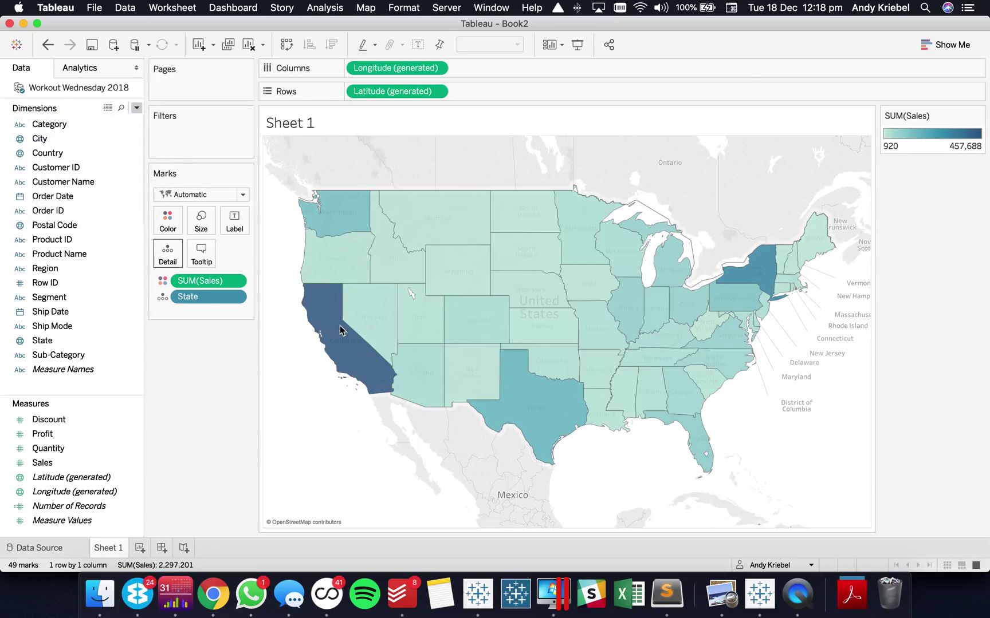
pyautogui.write('Choose ')
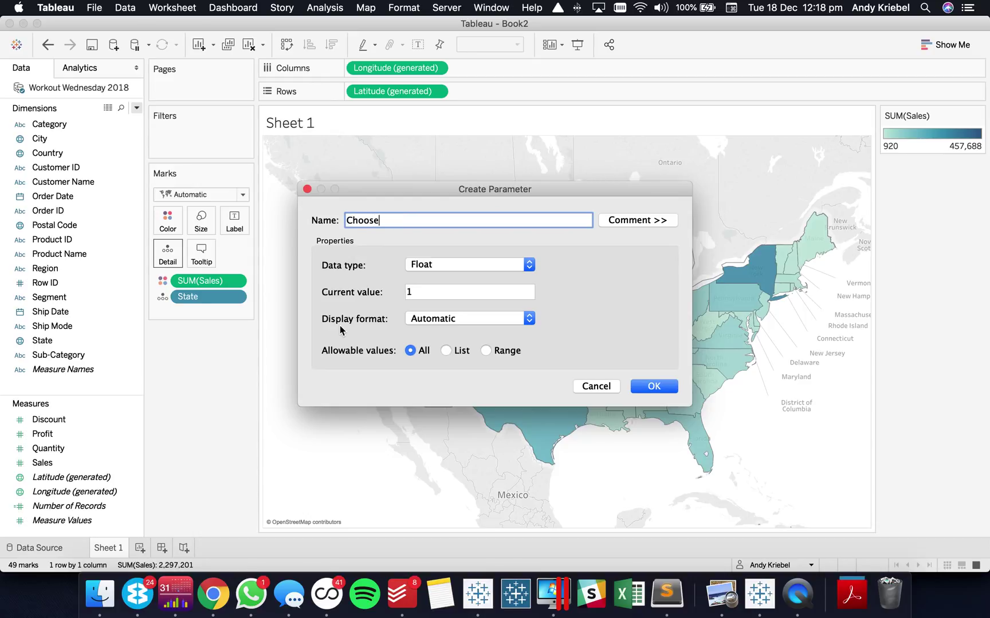
pyautogui.write('a State')
pyautogui.click(452, 267)
pyautogui.click(455, 287)
pyautogui.click(459, 352)
# Fill the list with (None) plus every State field value and save the parameter.
pyautogui.click(408, 414)
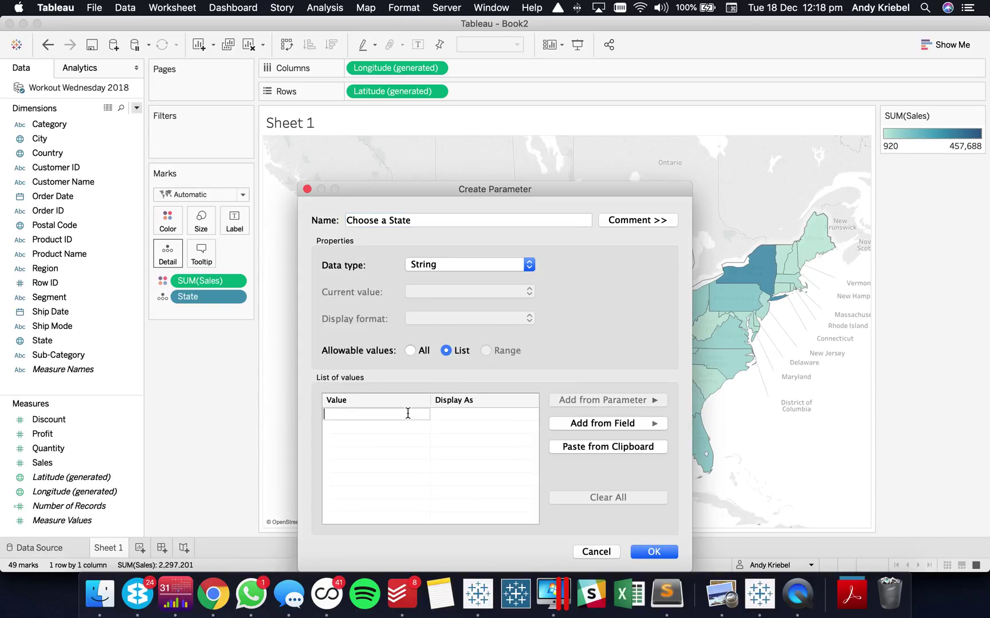
pyautogui.write('(None')
pyautogui.press('BackSpace')
pyautogui.press('BackSpace')
pyautogui.press('BackSpace')
pyautogui.press('BackSpace')
pyautogui.write('None)')
pyautogui.press('Return')
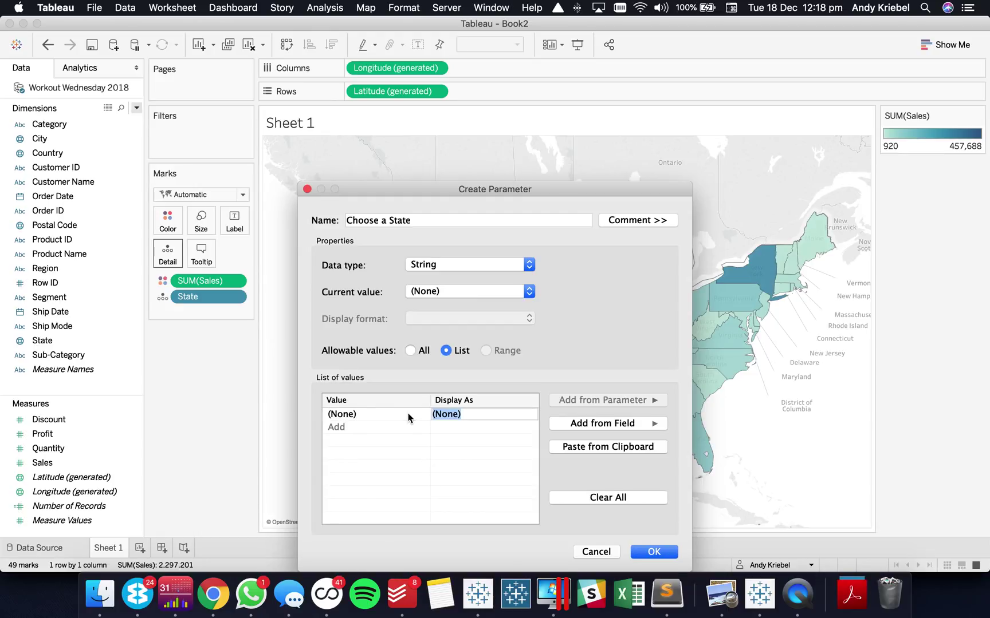
pyautogui.click(623, 424)
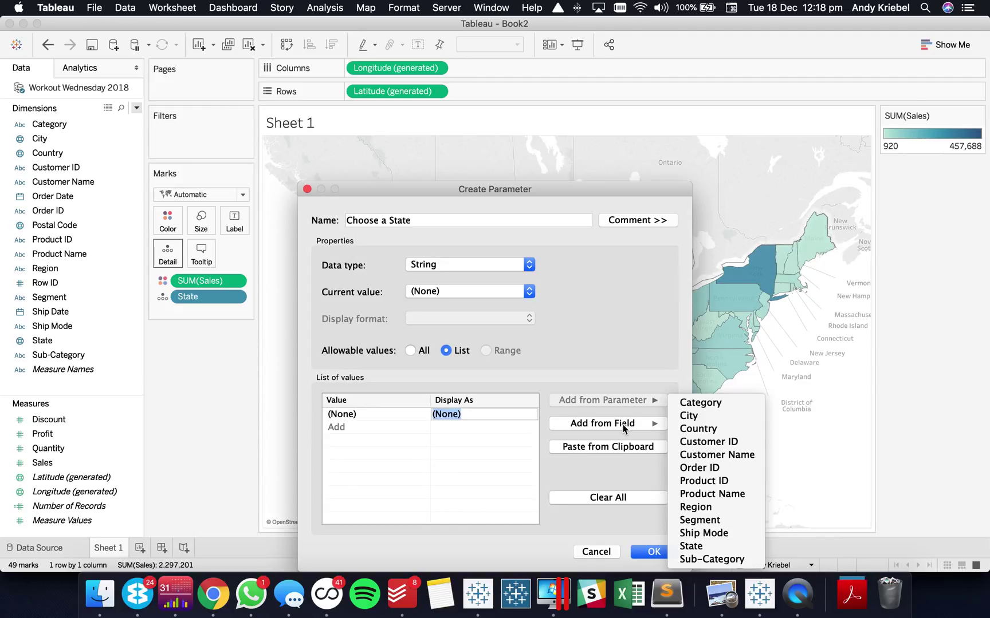
pyautogui.click(714, 547)
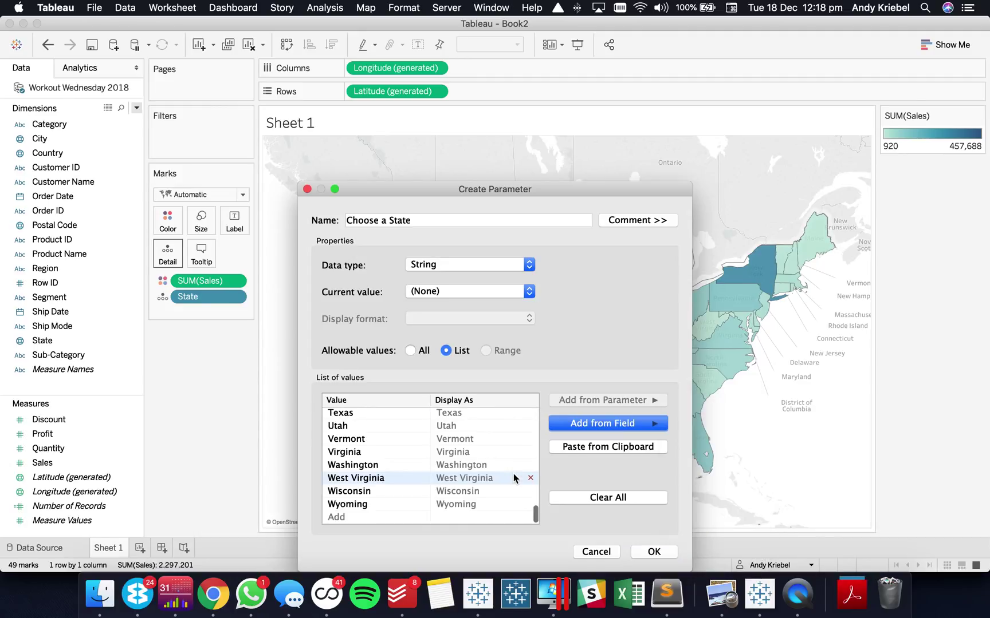
pyautogui.click(645, 553)
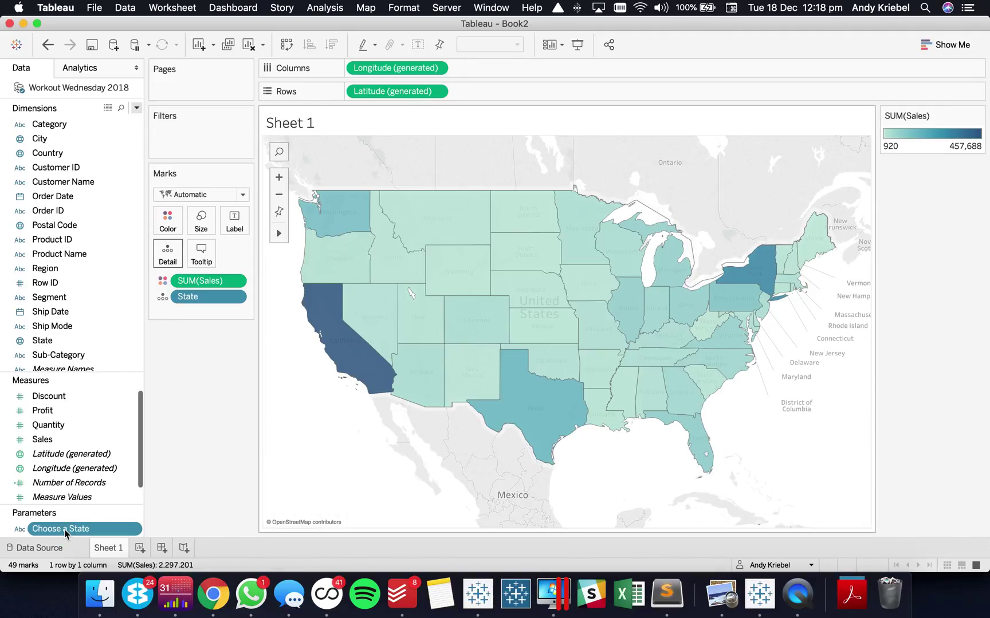
# Show the Choose a State control and create calculated field 'State to Highlight' as [State] = [Choose a State].
pyautogui.rightClick(58, 530)
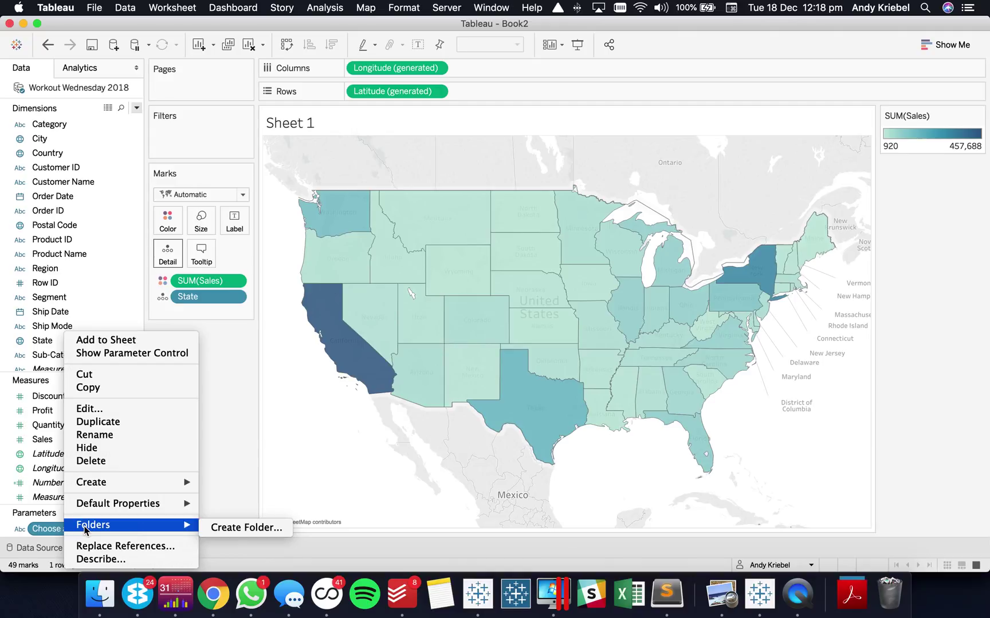
pyautogui.click(126, 354)
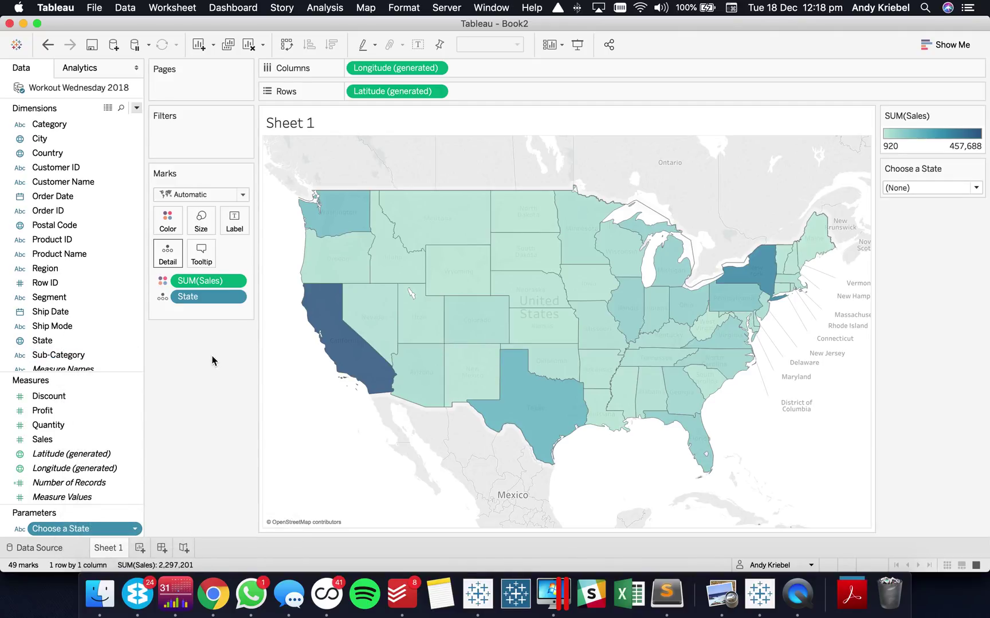
pyautogui.click(137, 109)
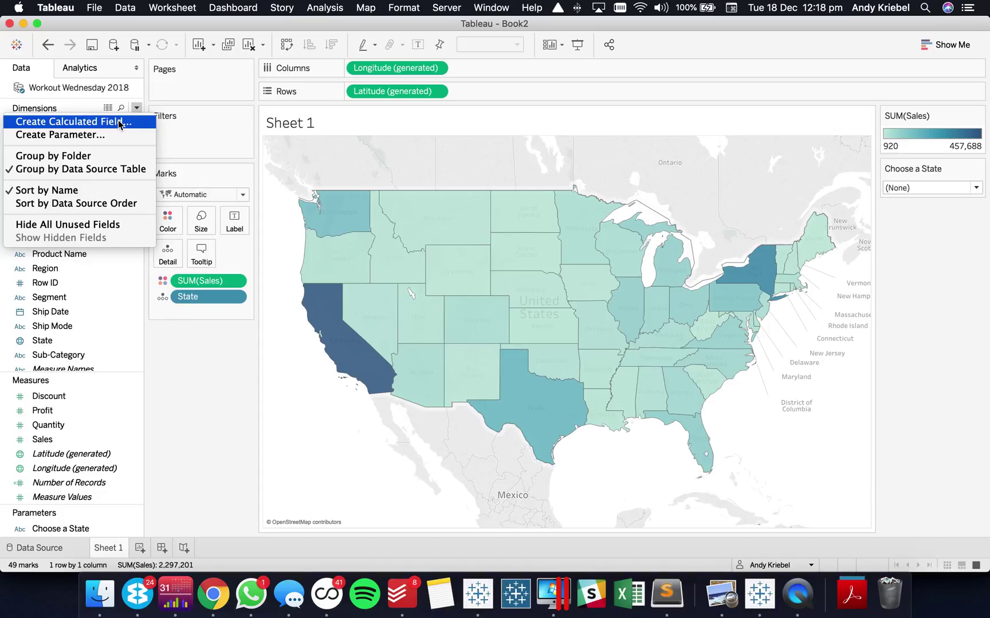
pyautogui.click(120, 124)
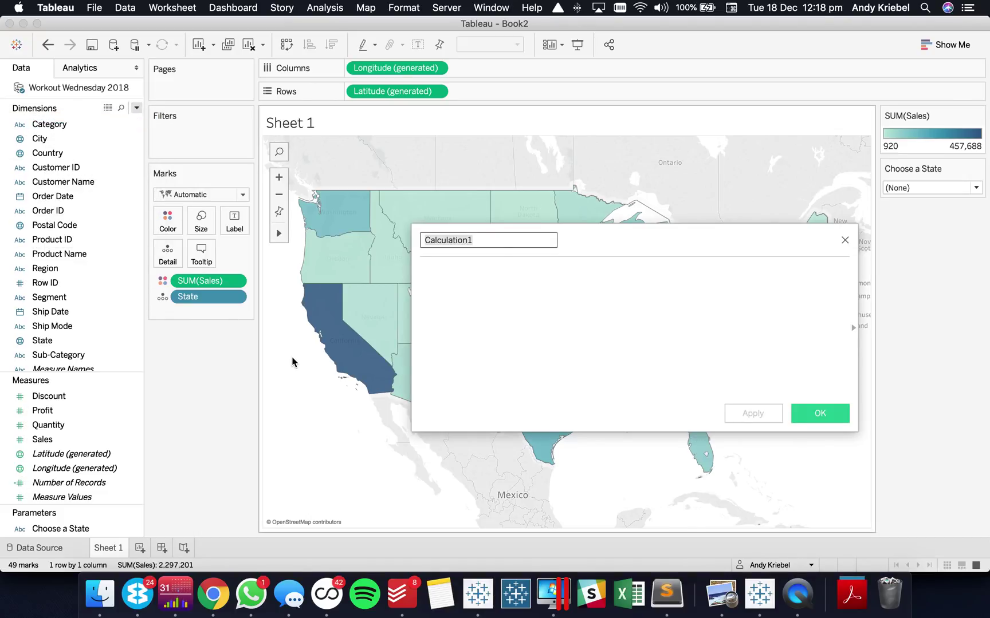
pyautogui.write('State ')
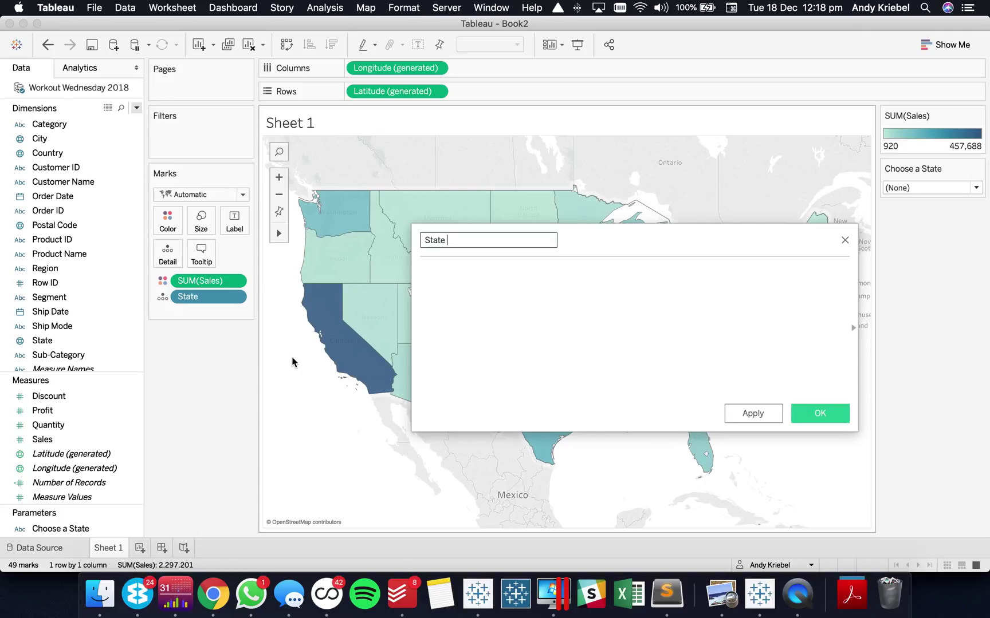
pyautogui.write('to Highlight')
pyautogui.press('Tab')
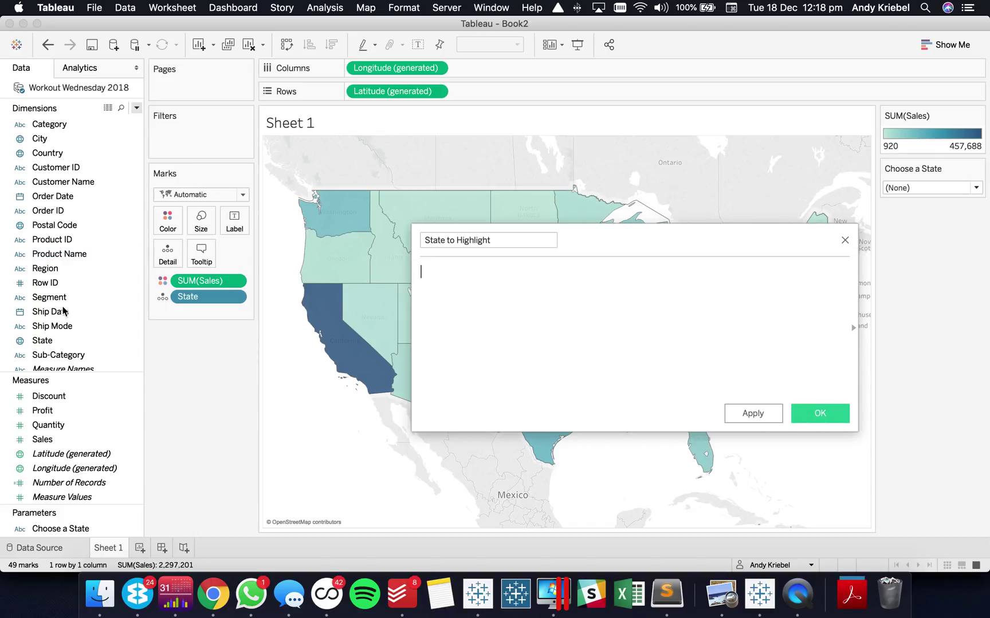
pyautogui.moveTo(46, 341); pyautogui.dragTo(557, 333)
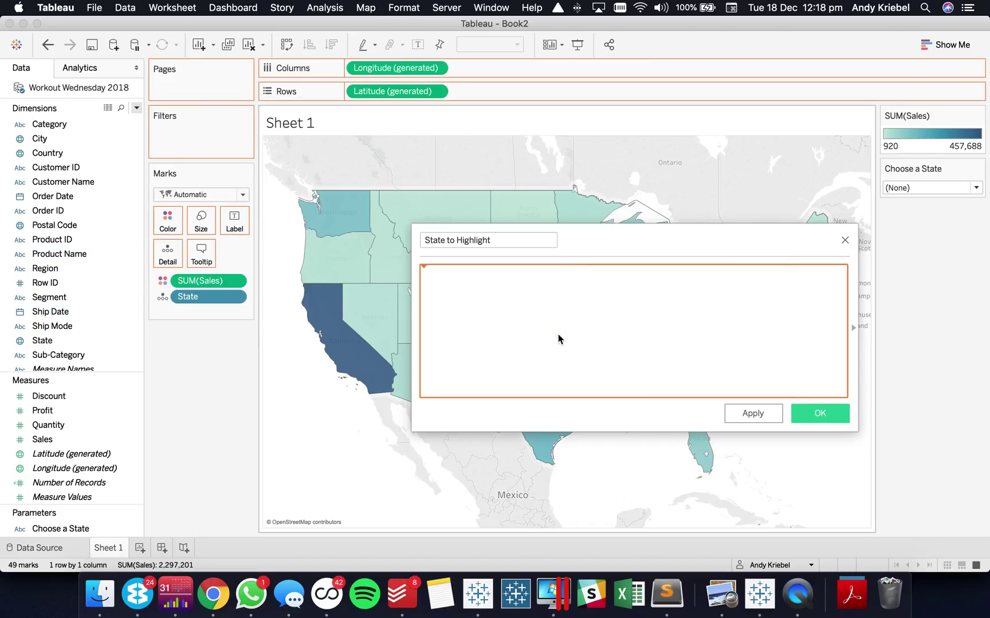
pyautogui.write('=')
pyautogui.moveTo(72, 533); pyautogui.dragTo(815, 415)
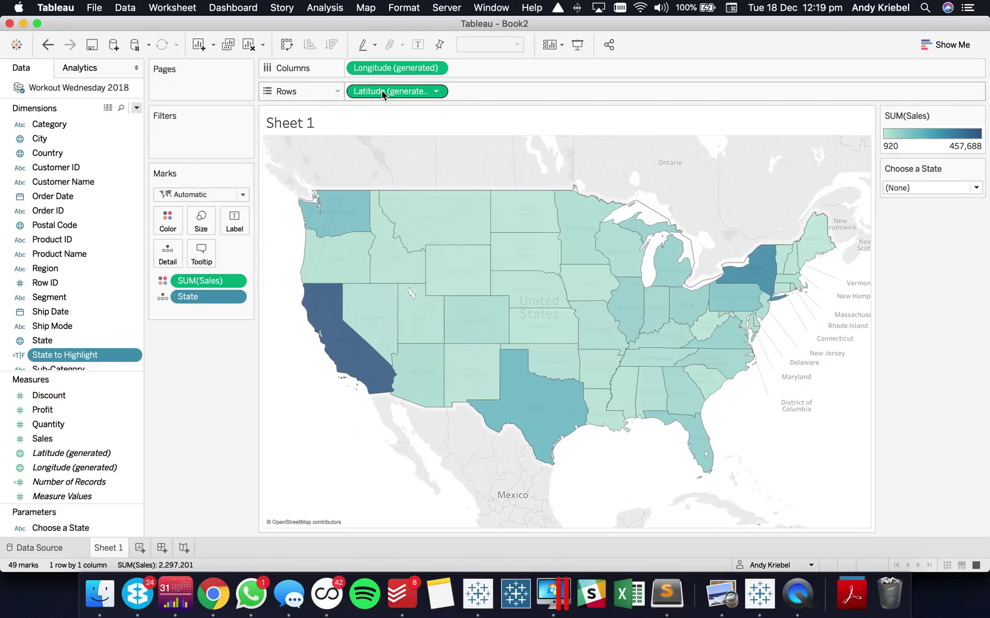
# Duplicate Latitude on Rows and colour the second map layer by State to Highlight.
pyautogui.moveTo(382, 93); pyautogui.dragTo(501, 87)
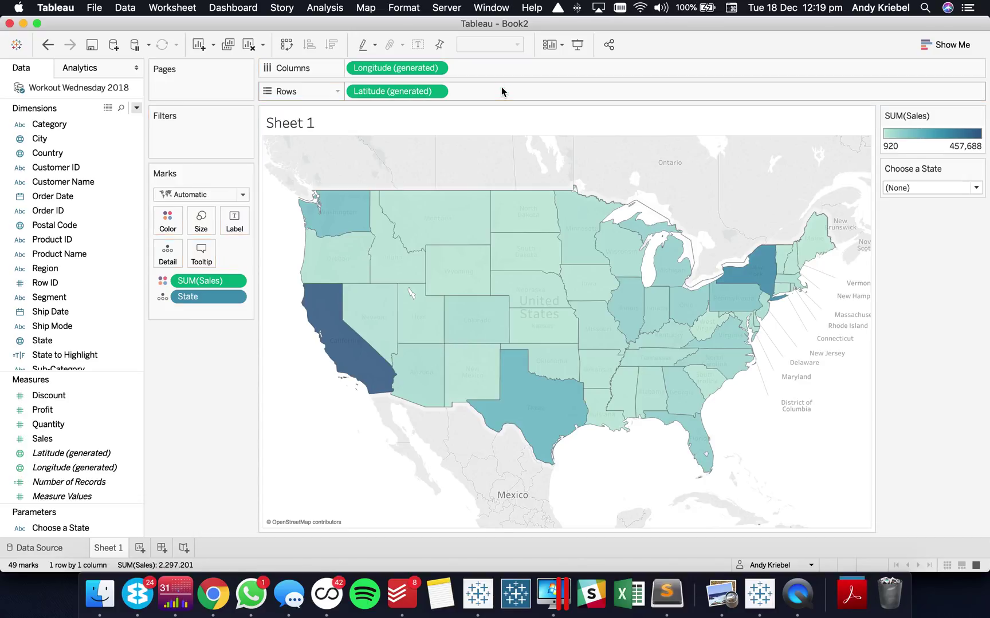
pyautogui.click(402, 95)
pyautogui.moveTo(402, 95); pyautogui.dragTo(477, 89)
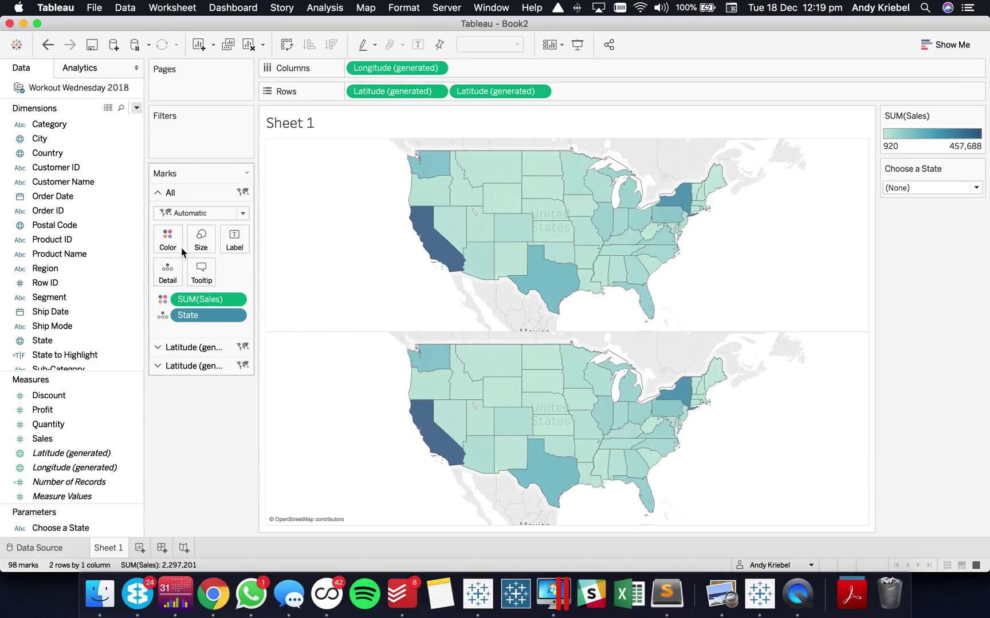
pyautogui.click(181, 366)
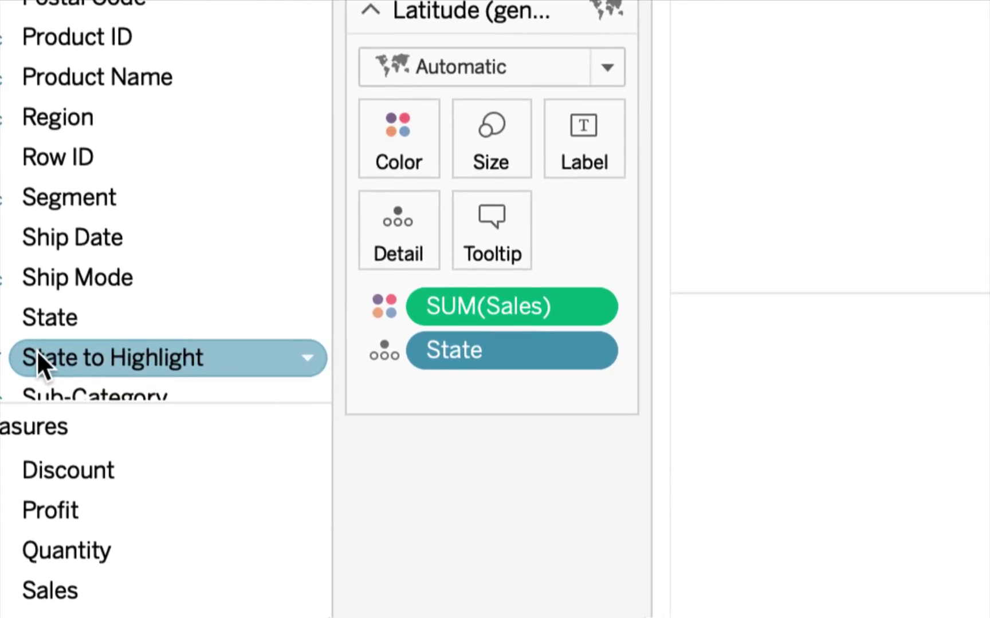
pyautogui.moveTo(37, 351); pyautogui.dragTo(445, 311)
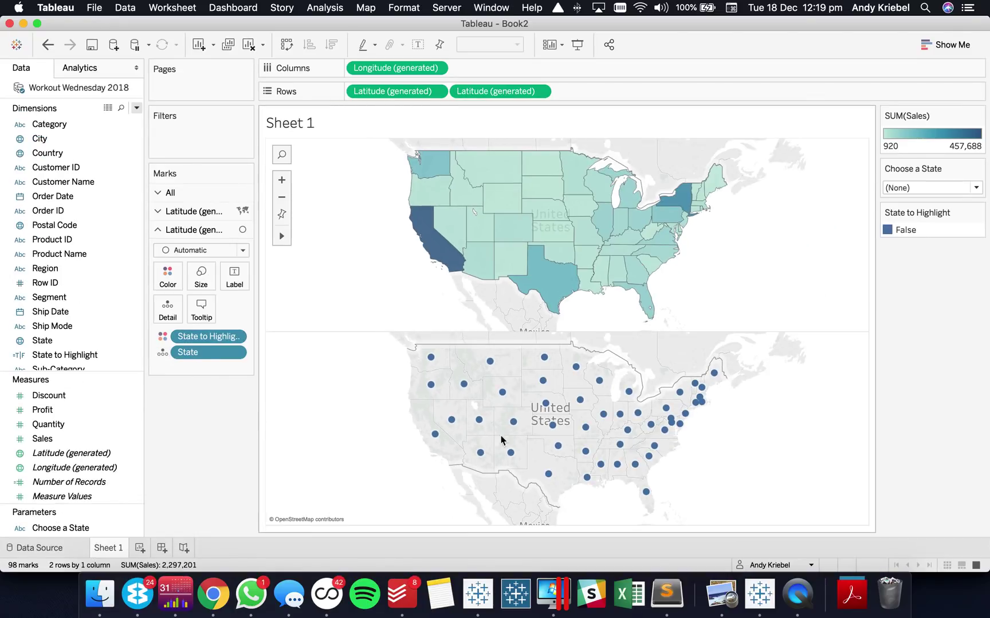
pyautogui.moveTo(557, 449)
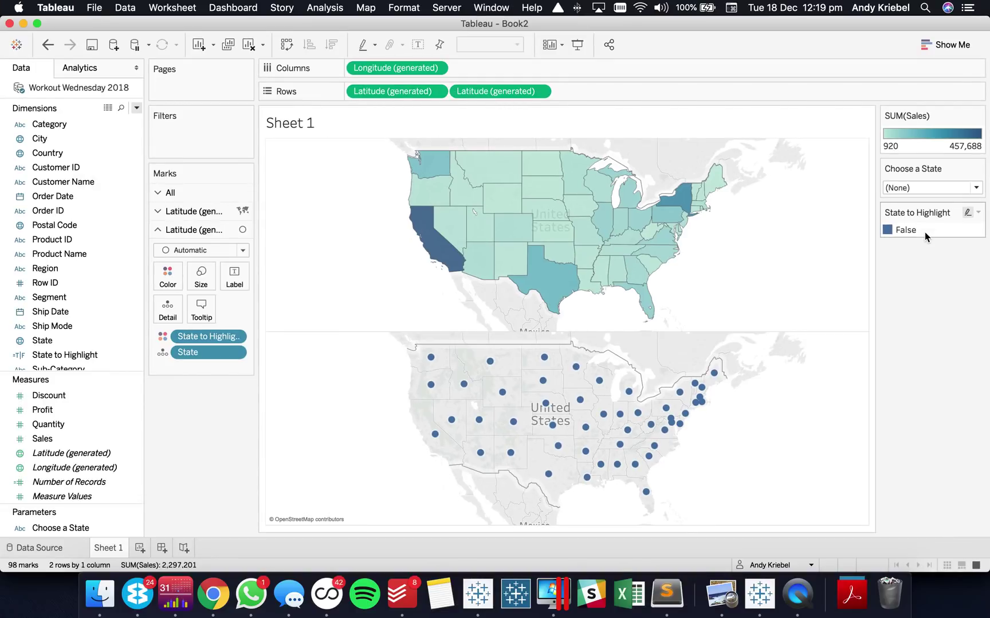
# Choose Texas in the Choose a State control.
pyautogui.click(750, 108)
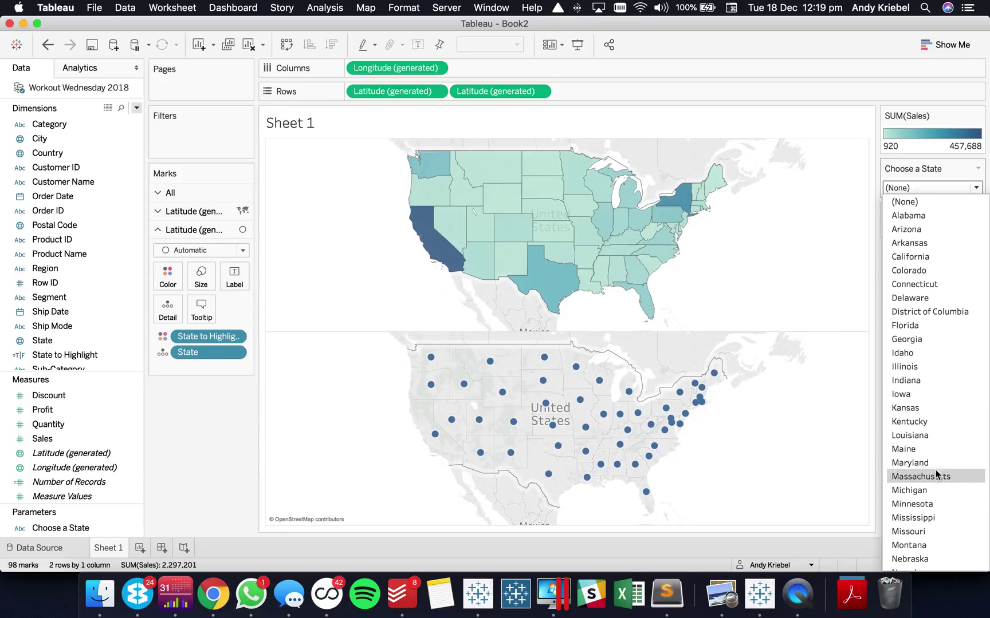
pyautogui.scroll(-8, 937, 467)
pyautogui.click(913, 463)
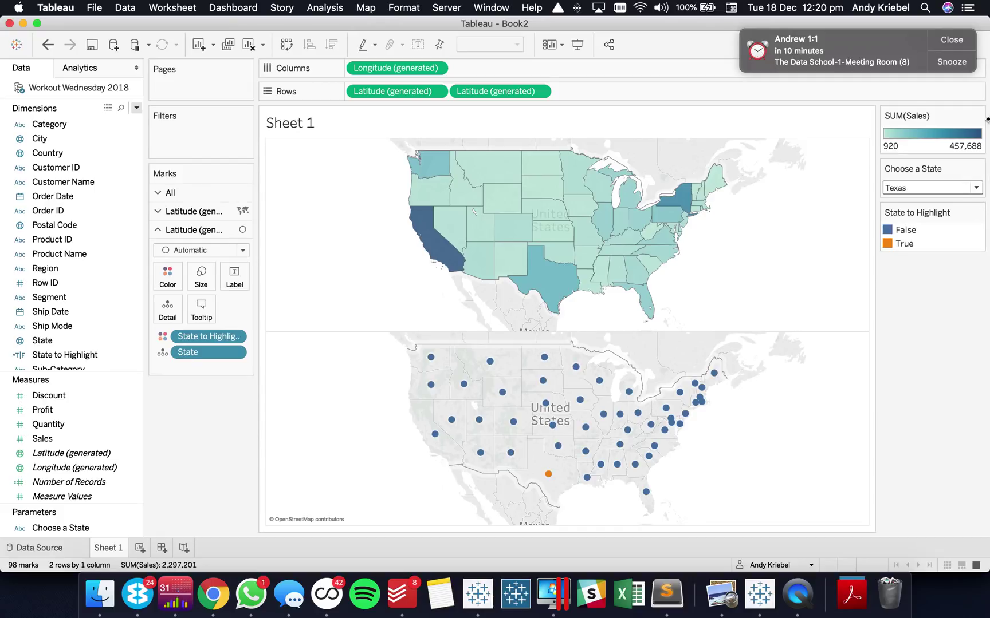
pyautogui.click(953, 46)
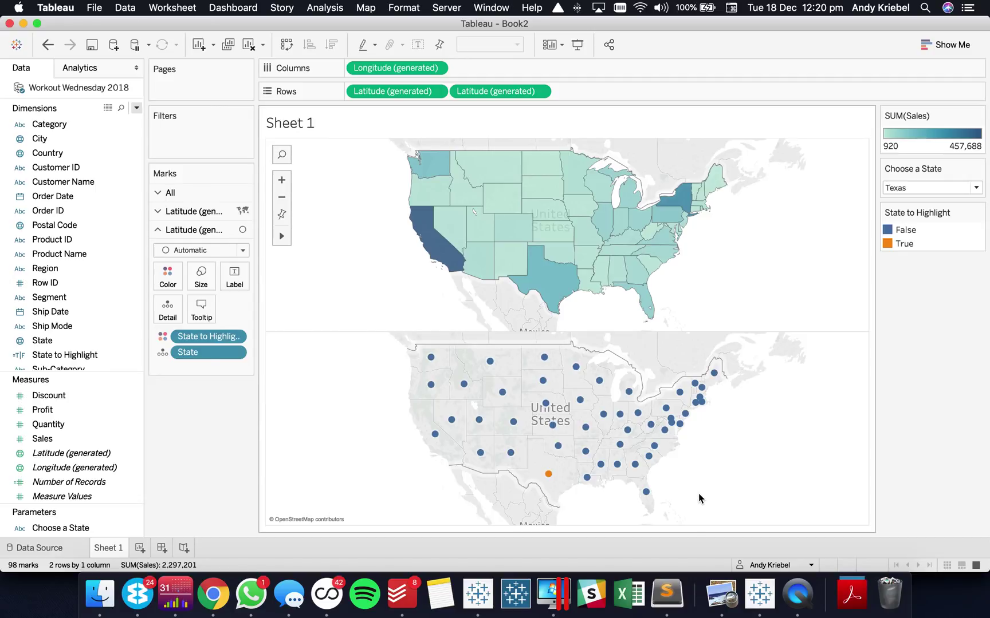
# Hide the False entry of the State to Highlight legend, leaving only Texas's point.
pyautogui.rightClick(907, 230)
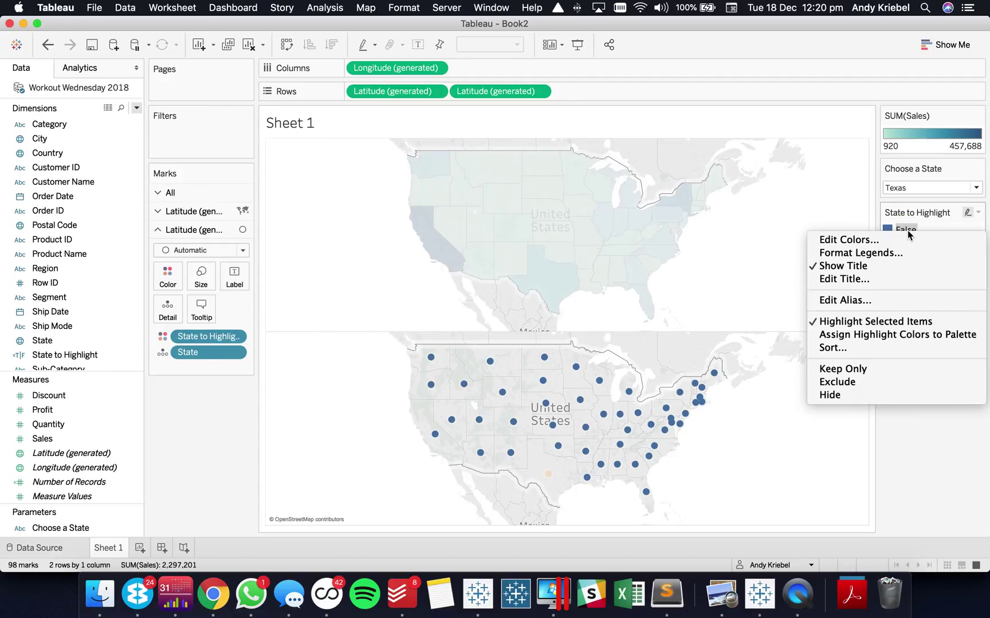
pyautogui.click(894, 400)
pyautogui.press('Up')
pyautogui.press('Return')
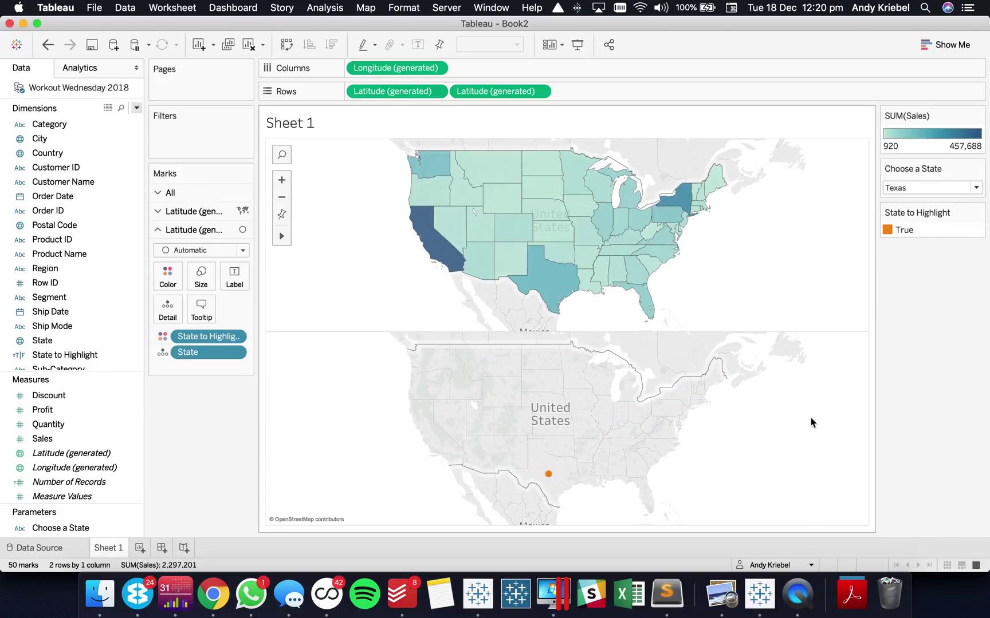
# Change the second layer's mark type to Map and combine both maps with Dual Axis.
pyautogui.click(183, 252)
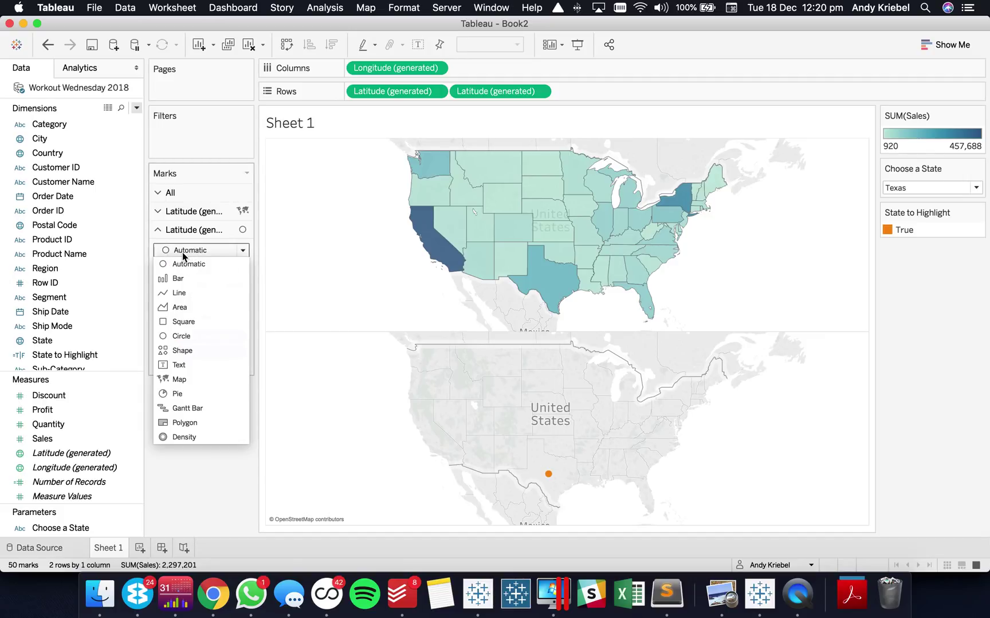
pyautogui.click(178, 379)
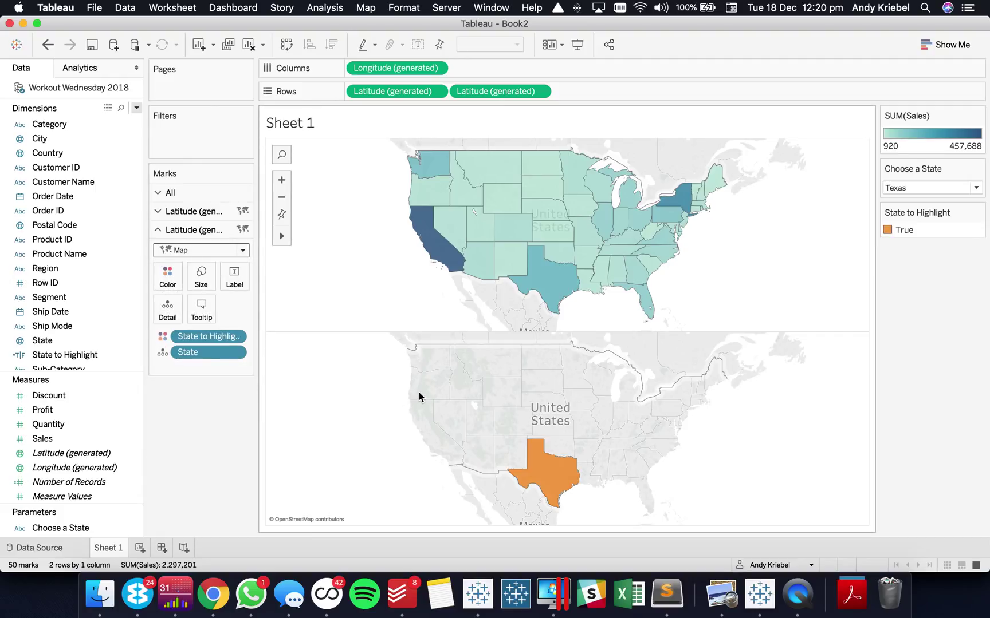
pyautogui.click(540, 92)
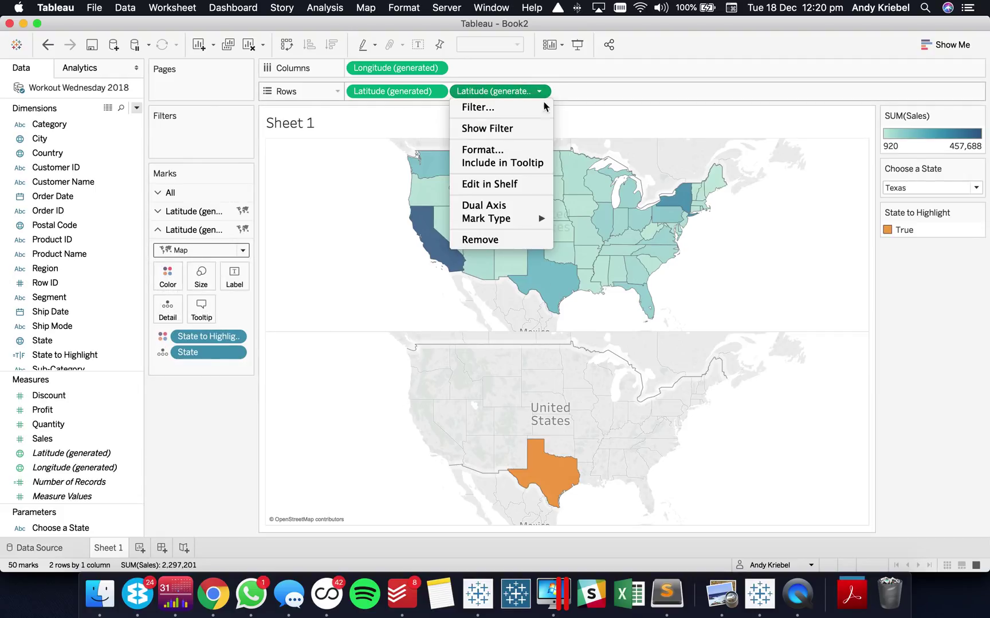
pyautogui.click(528, 206)
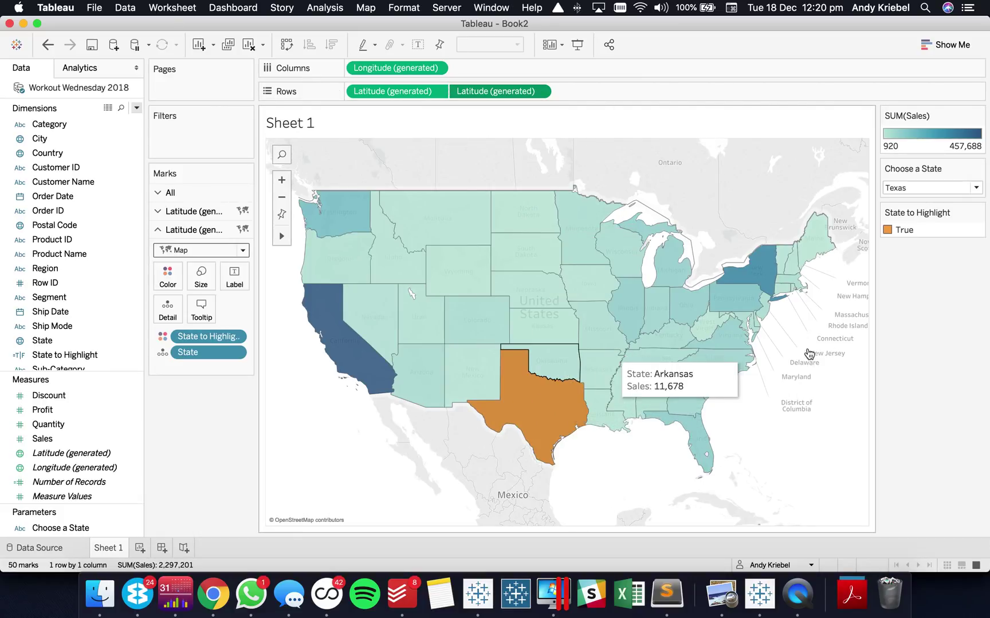
# Set the highlight layer's colour opacity to 100% with no border.
pyautogui.click(166, 277)
pyautogui.moveTo(228, 356); pyautogui.dragTo(236, 361)
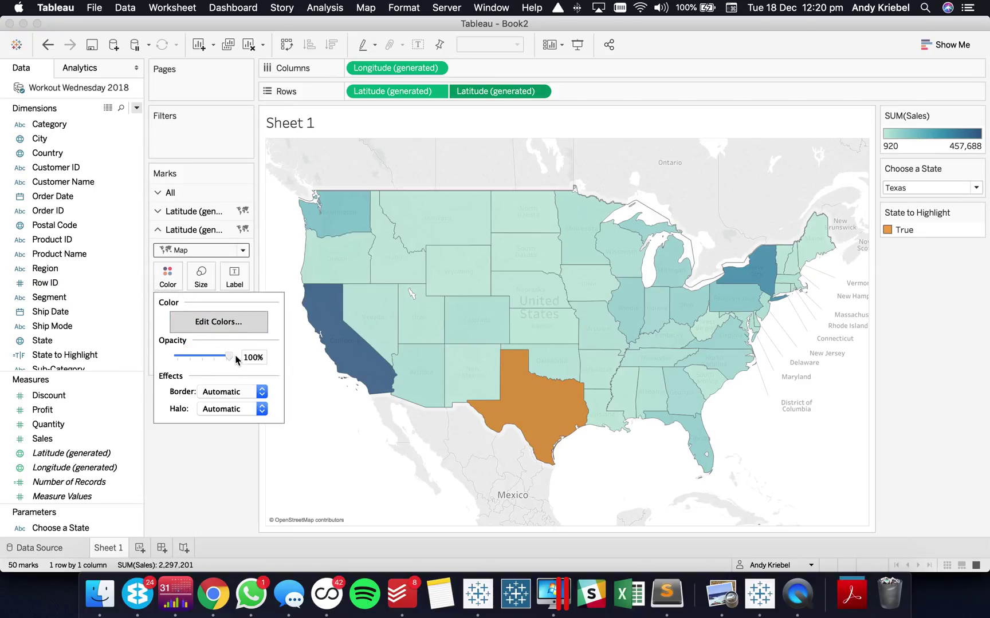
pyautogui.click(217, 394)
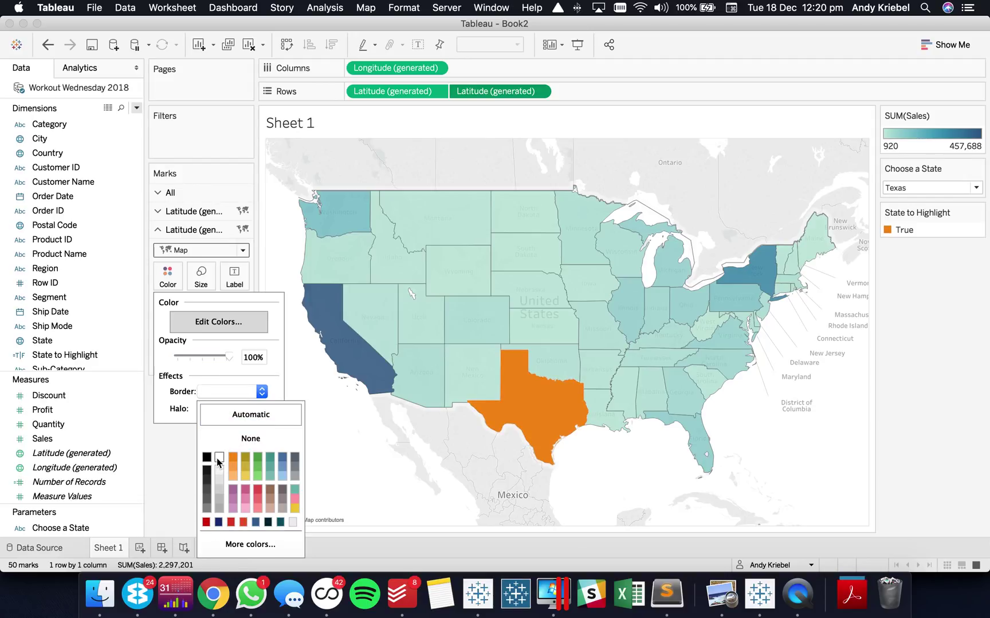
pyautogui.click(176, 457)
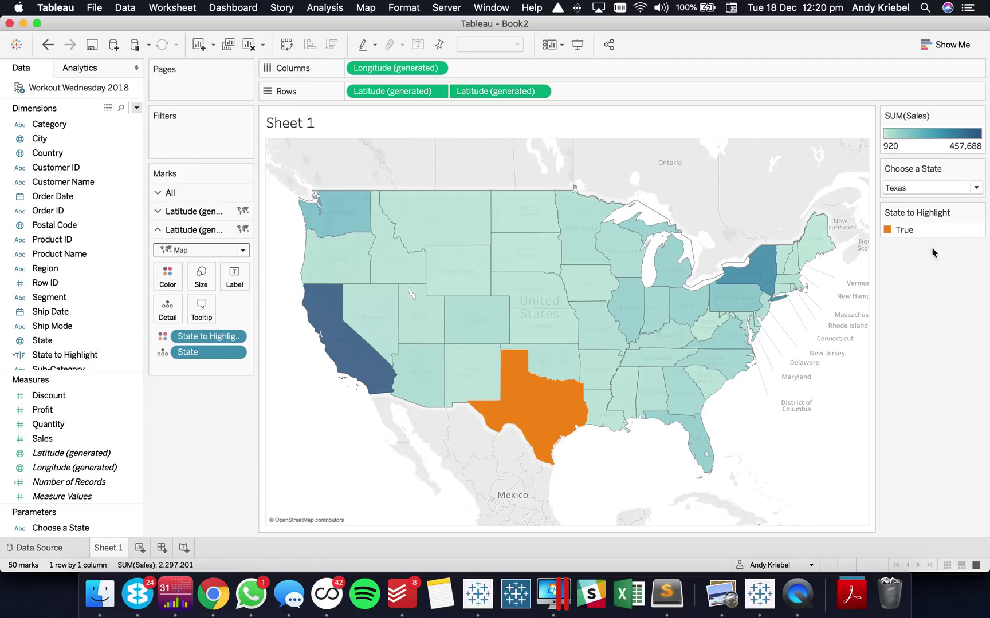
# Switch the highlighted state to Nevada, Oklahoma, then Alabama, and label the map with SUM(Sales).
pyautogui.click(907, 188)
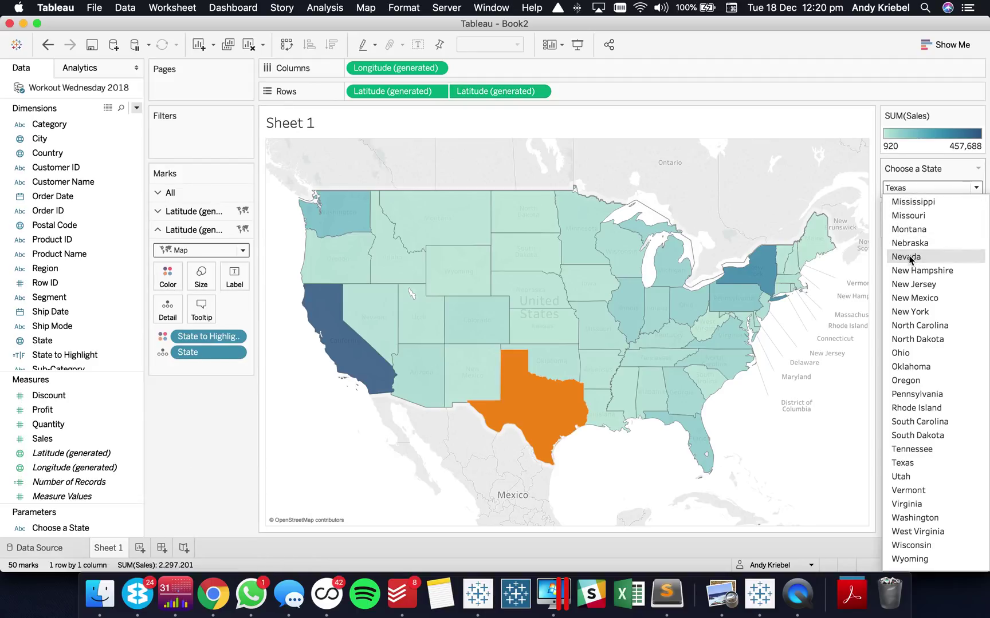
pyautogui.click(911, 258)
pyautogui.click(918, 190)
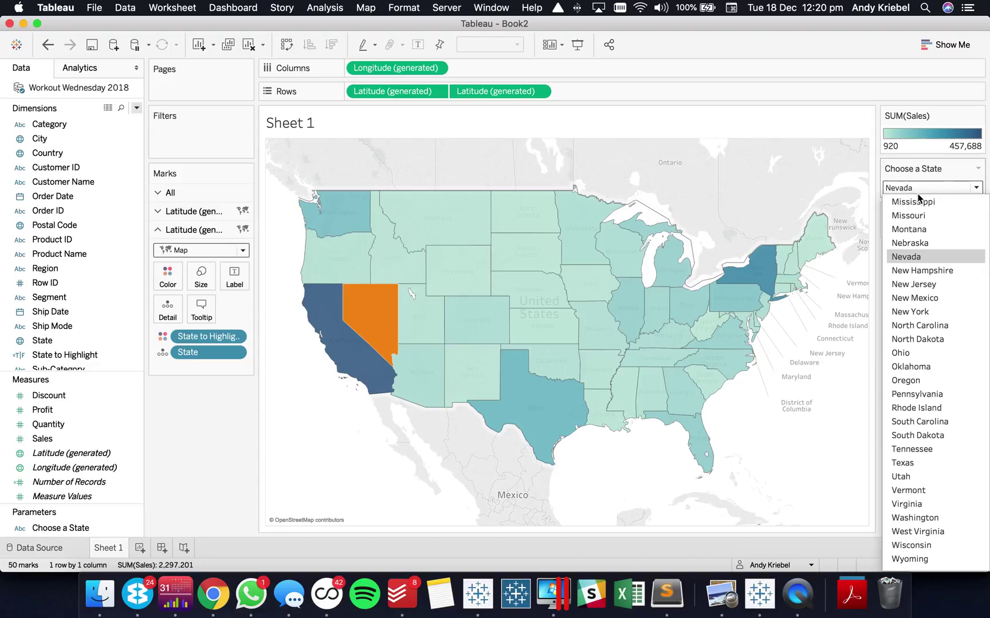
pyautogui.click(929, 367)
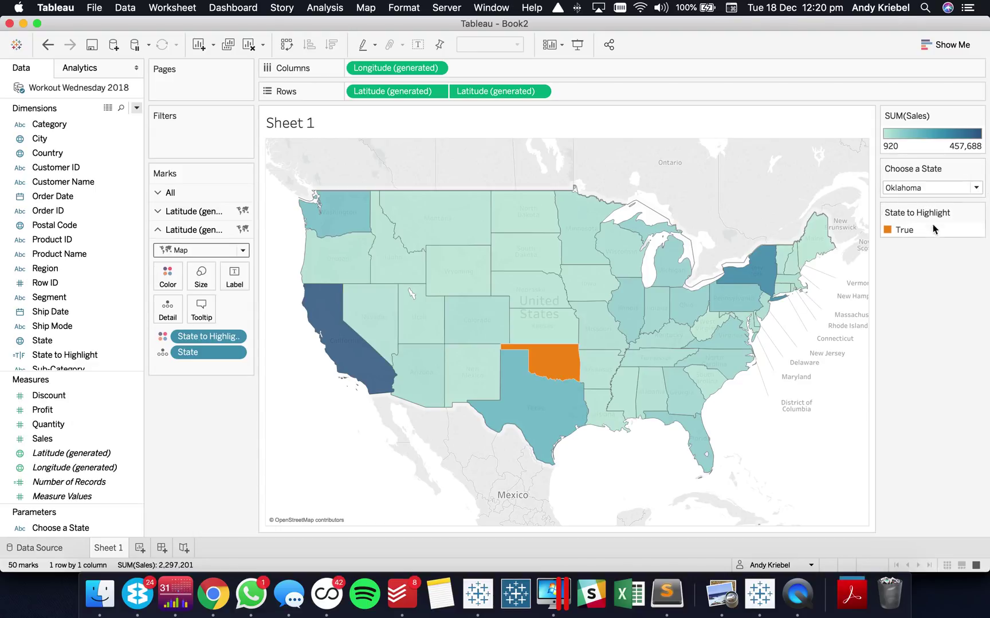
pyautogui.click(928, 188)
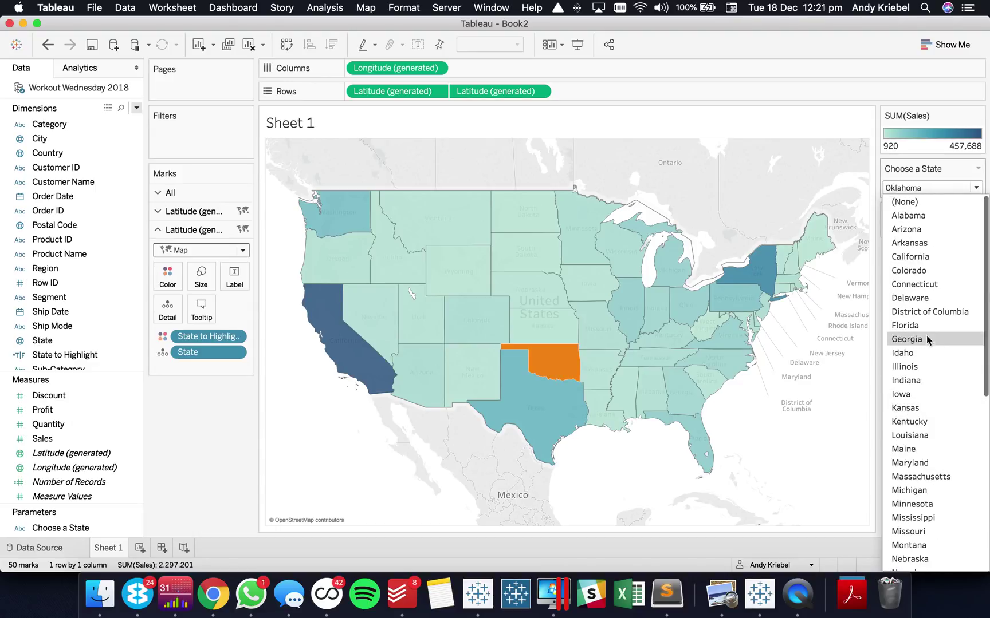
pyautogui.click(920, 215)
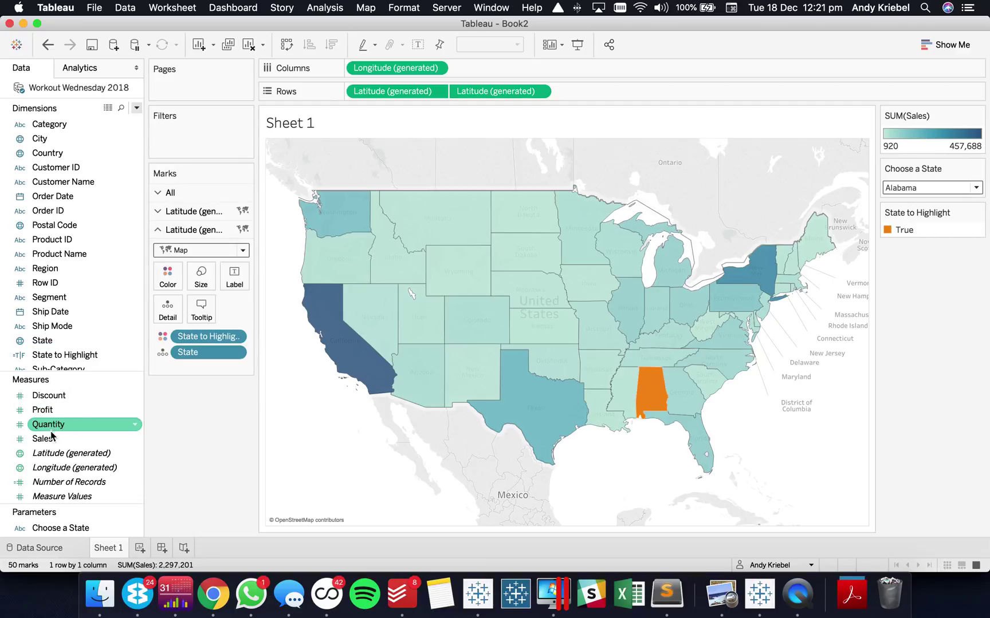
pyautogui.moveTo(43, 439); pyautogui.dragTo(233, 280)
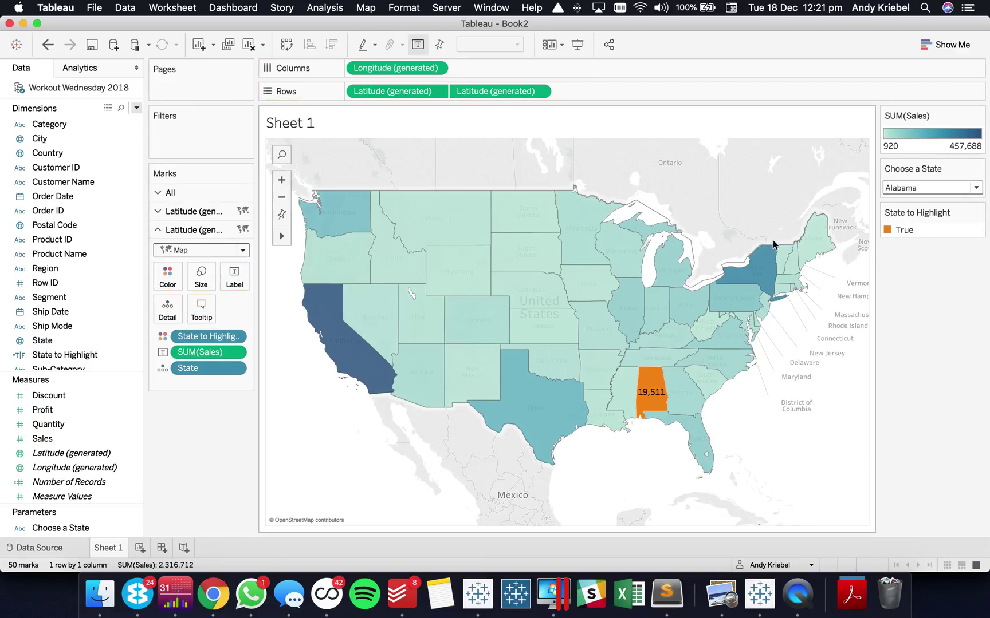
# Highlight Georgia, then Texas again, whose label shows sales of 170,188.
pyautogui.click(905, 188)
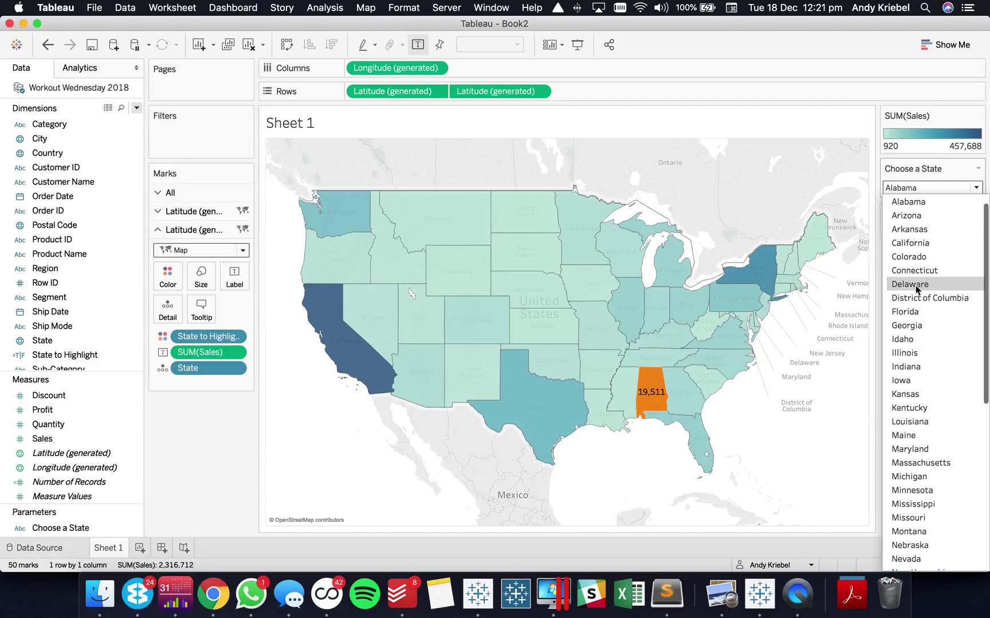
pyautogui.click(907, 326)
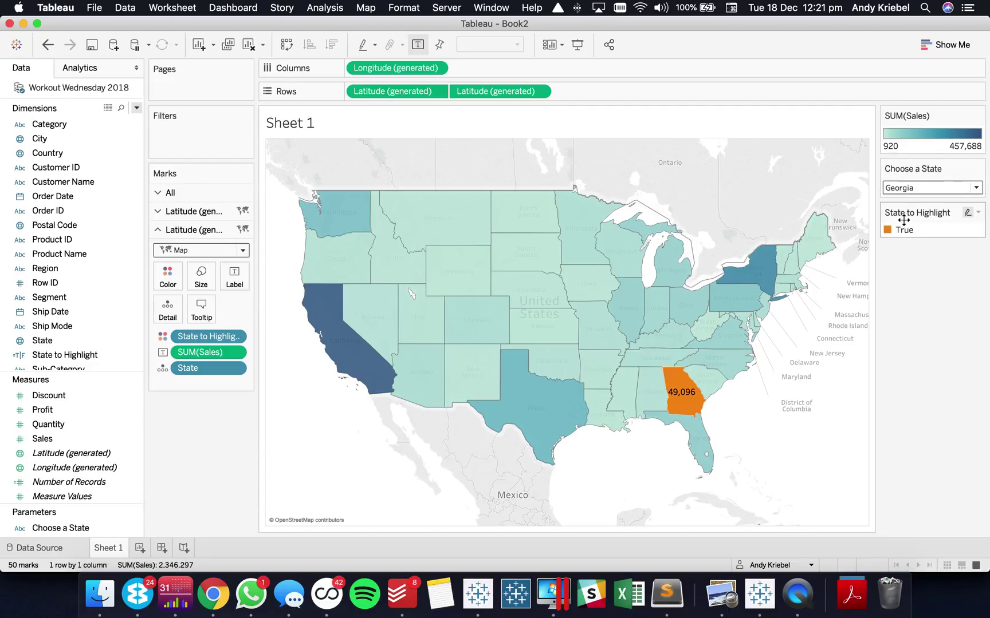
pyautogui.click(973, 188)
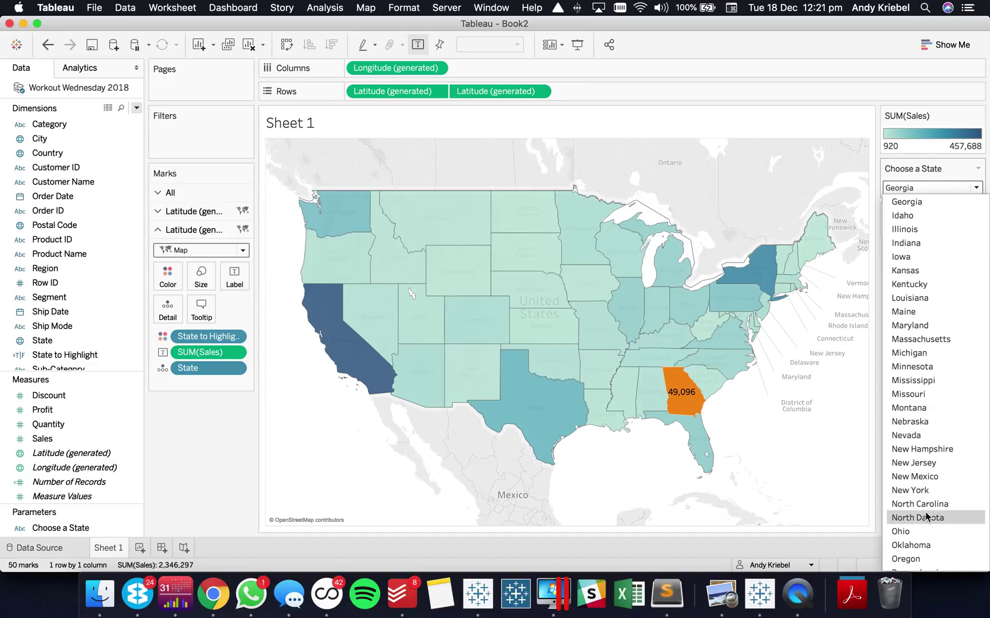
pyautogui.scroll(-5, 930, 504)
pyautogui.click(916, 465)
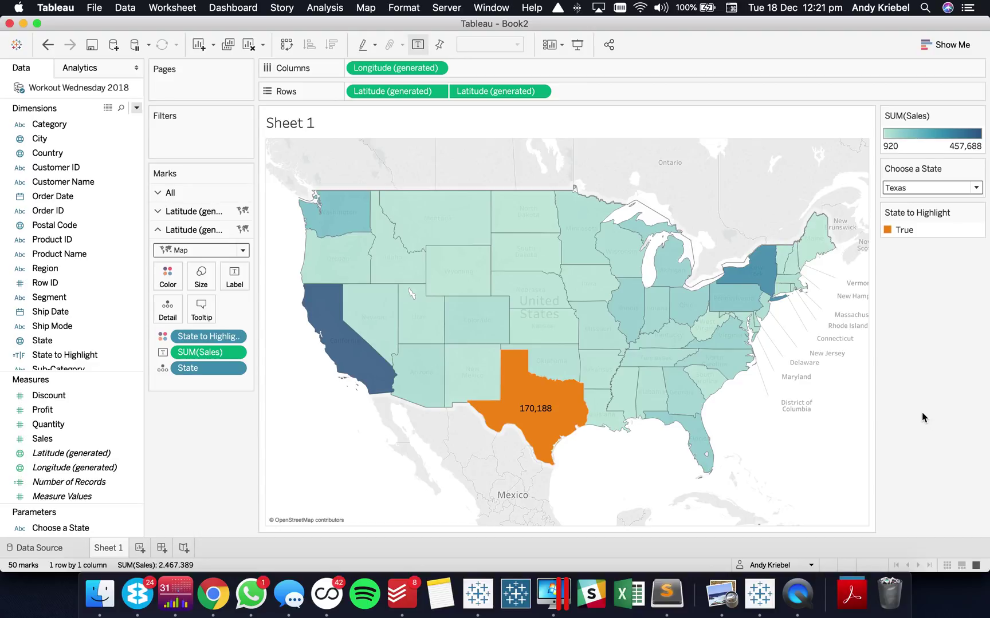
pyautogui.moveTo(509, 396)
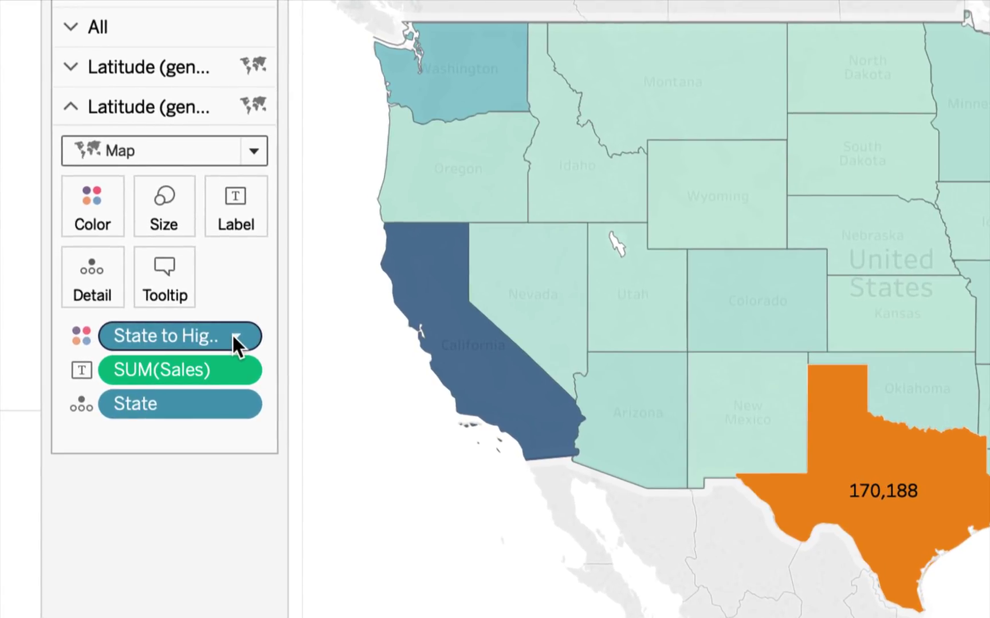
# Trim the tooltip to show just State and Sales, e.g. Texas at 170,188.
pyautogui.click(235, 338)
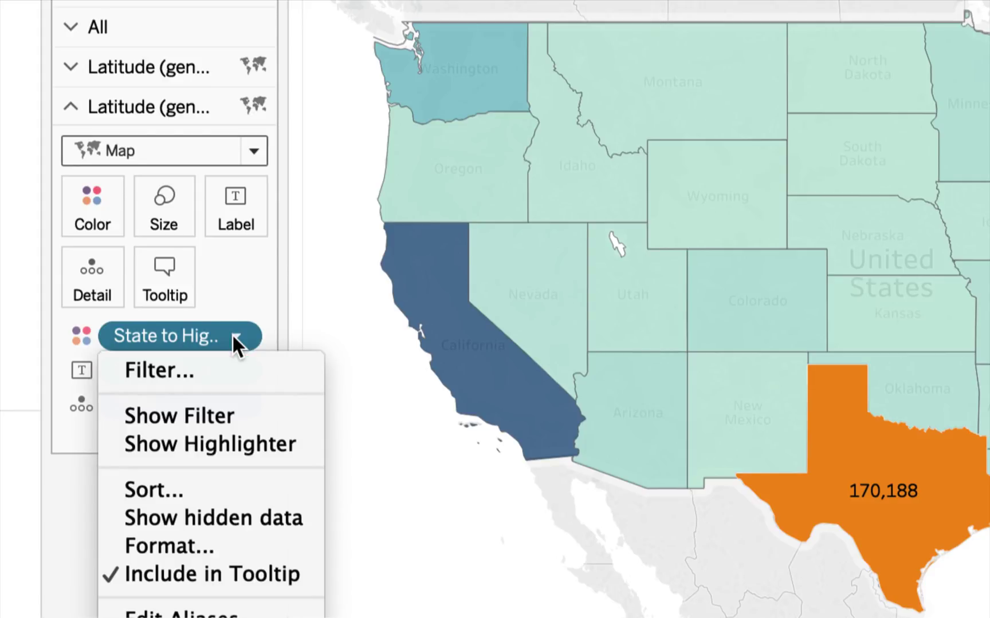
pyautogui.click(216, 573)
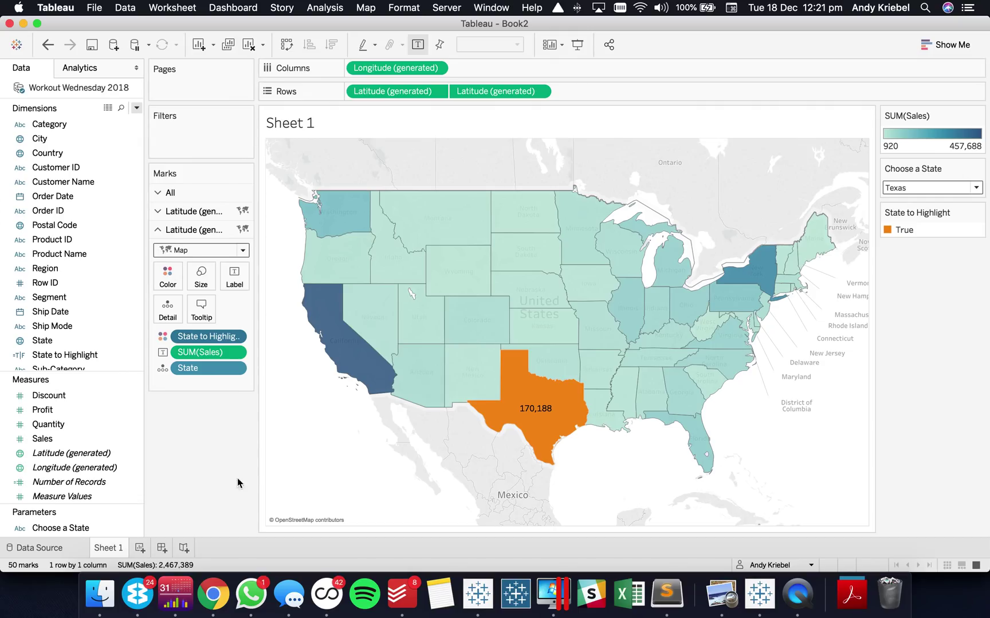
pyautogui.moveTo(548, 396)
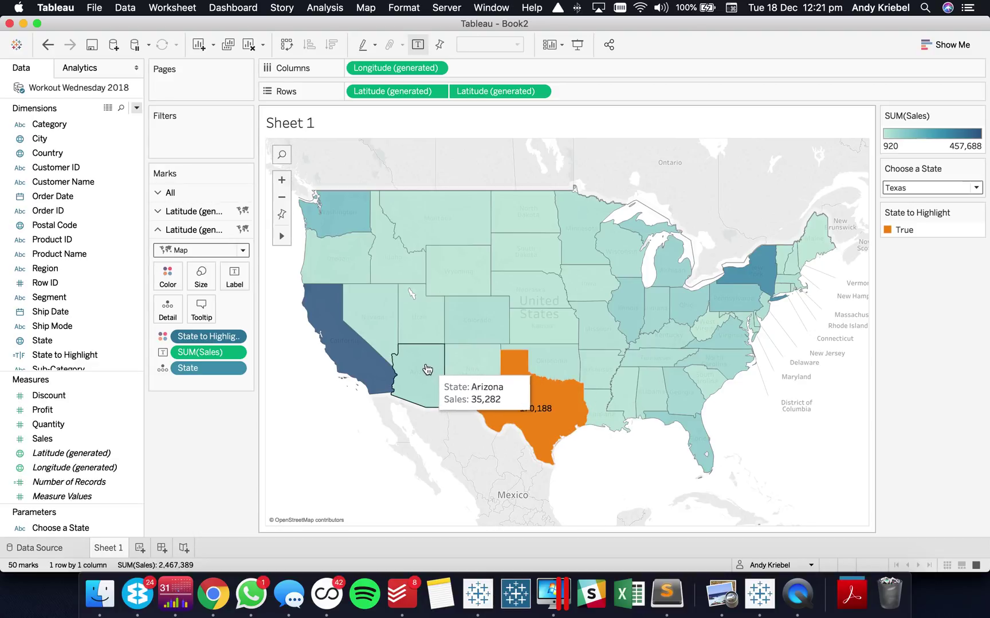
# Remove the 'State:' and 'Sales:' labels from the tooltip for all map layers.
pyautogui.click(186, 195)
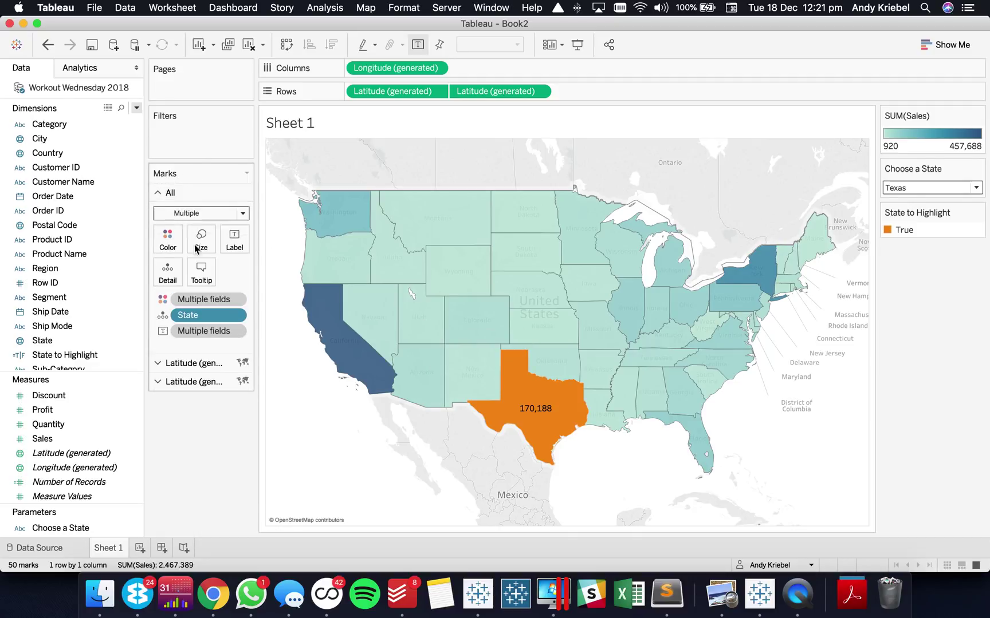
pyautogui.click(201, 274)
pyautogui.moveTo(306, 207); pyautogui.dragTo(341, 203)
pyautogui.press('BackSpace')
pyautogui.doubleClick(341, 204)
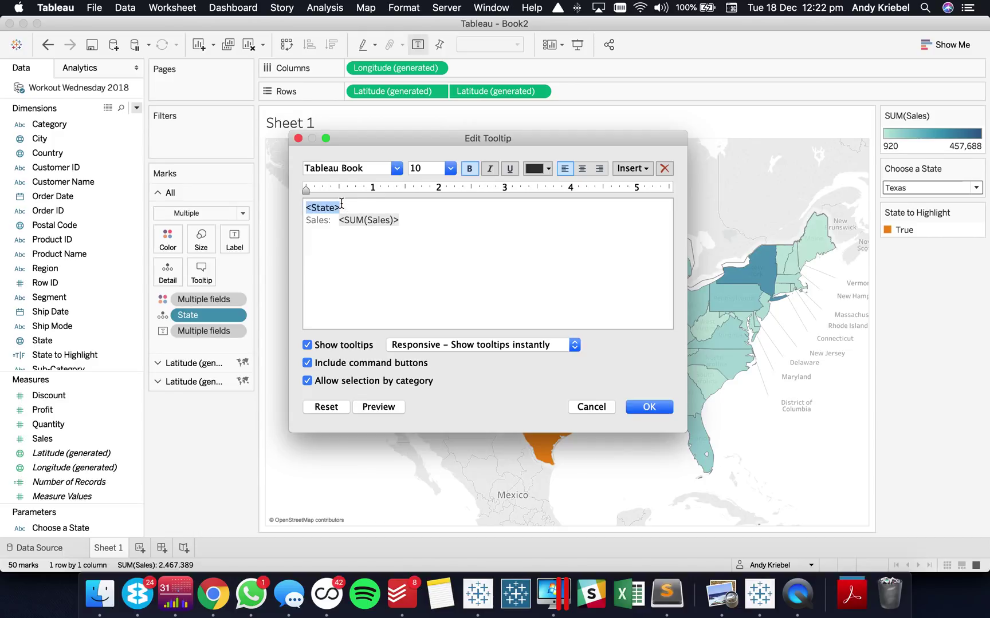
pyautogui.click(339, 219)
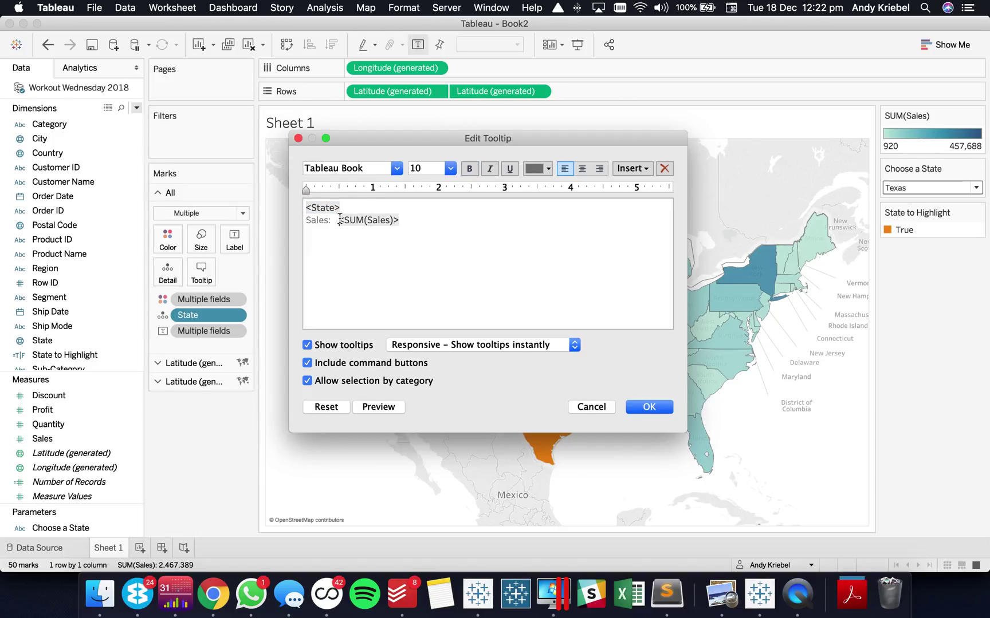
pyautogui.hotkey('shift', 'Home')
pyautogui.press('BackSpace')
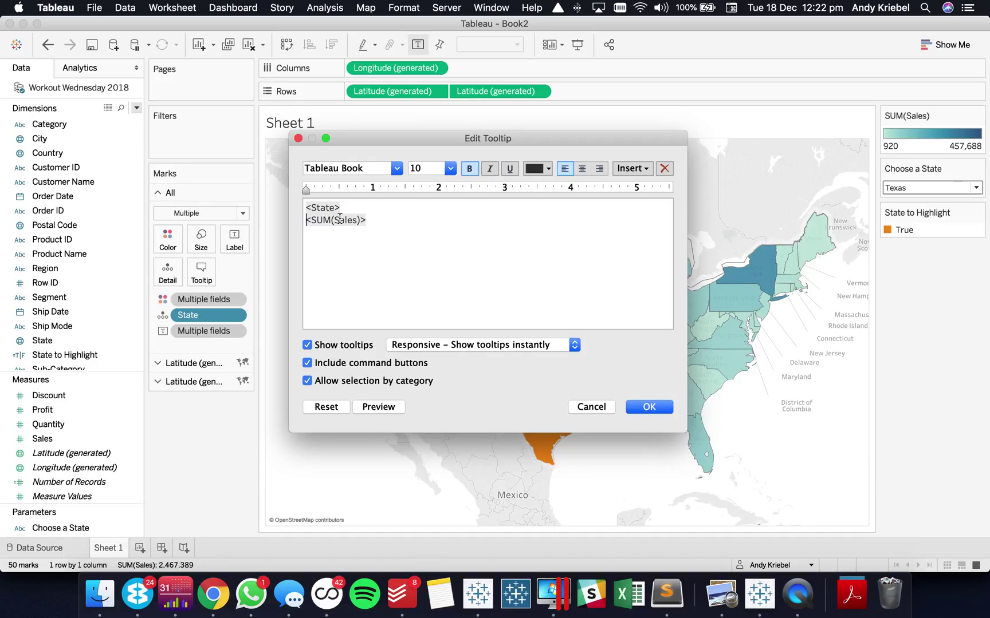
# Make the SUM(Sales) value 14 point and turn off command buttons and category selection.
pyautogui.keyDown('shift'); pyautogui.click(371, 221); pyautogui.keyUp('shift')
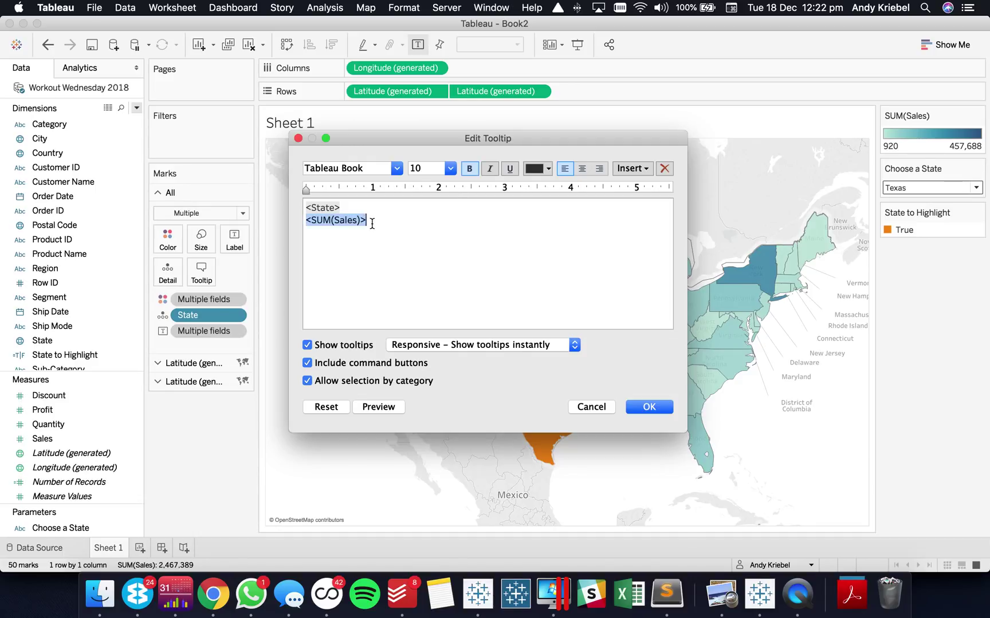
pyautogui.click(450, 169)
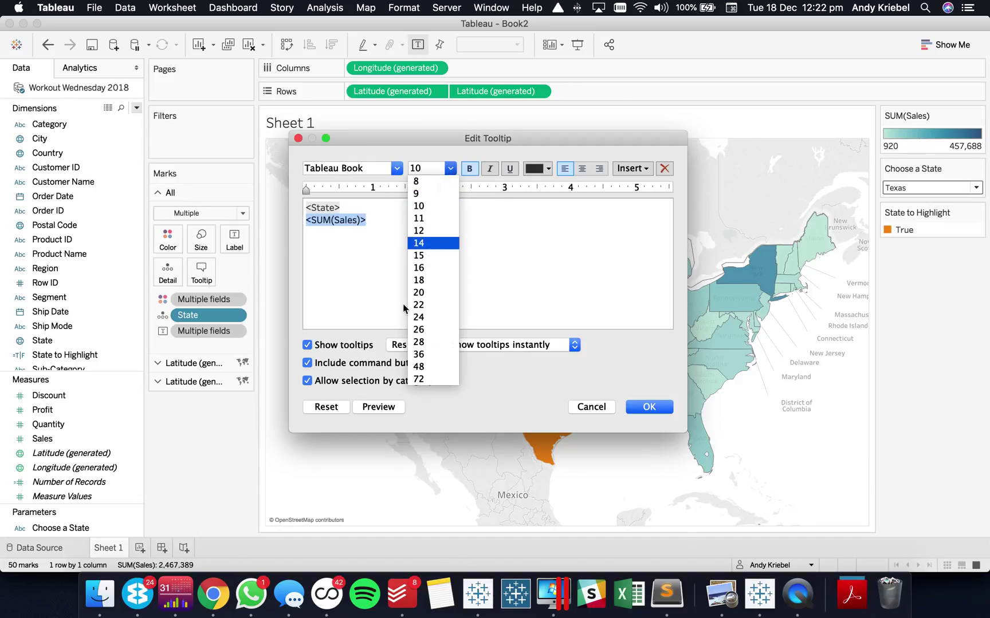
pyautogui.click(426, 242)
pyautogui.click(372, 364)
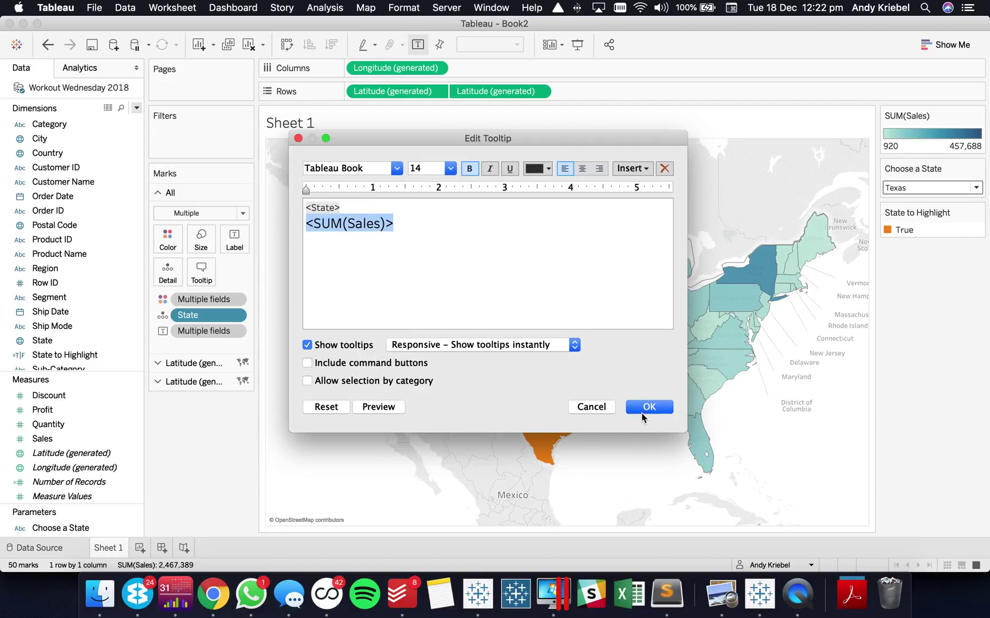
pyautogui.click(646, 408)
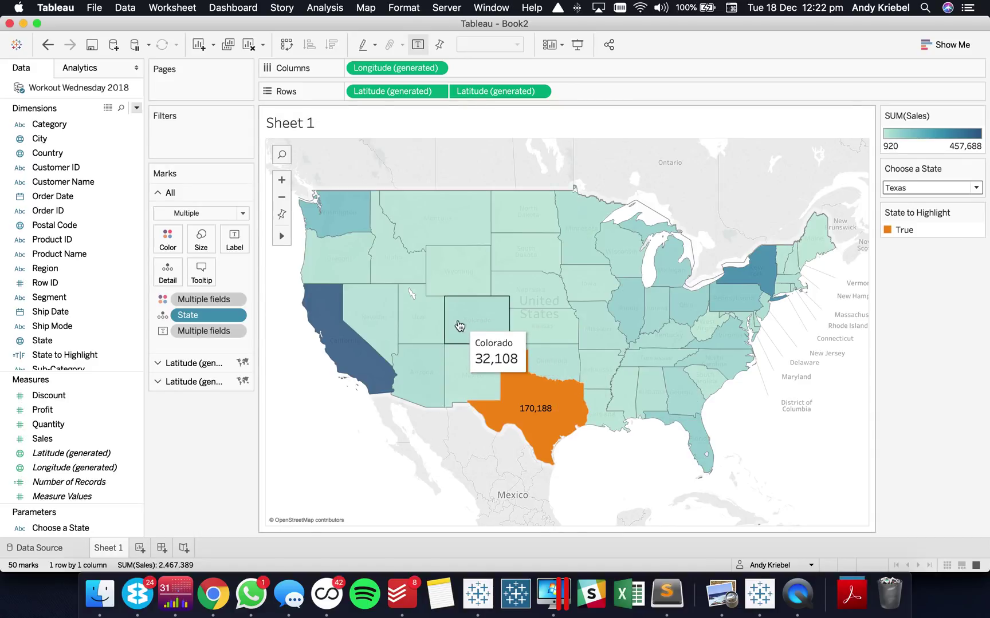
# Choose Missouri in the Choose a State parameter so it shows orange with 22,205.
pyautogui.click(973, 188)
pyautogui.click(909, 216)
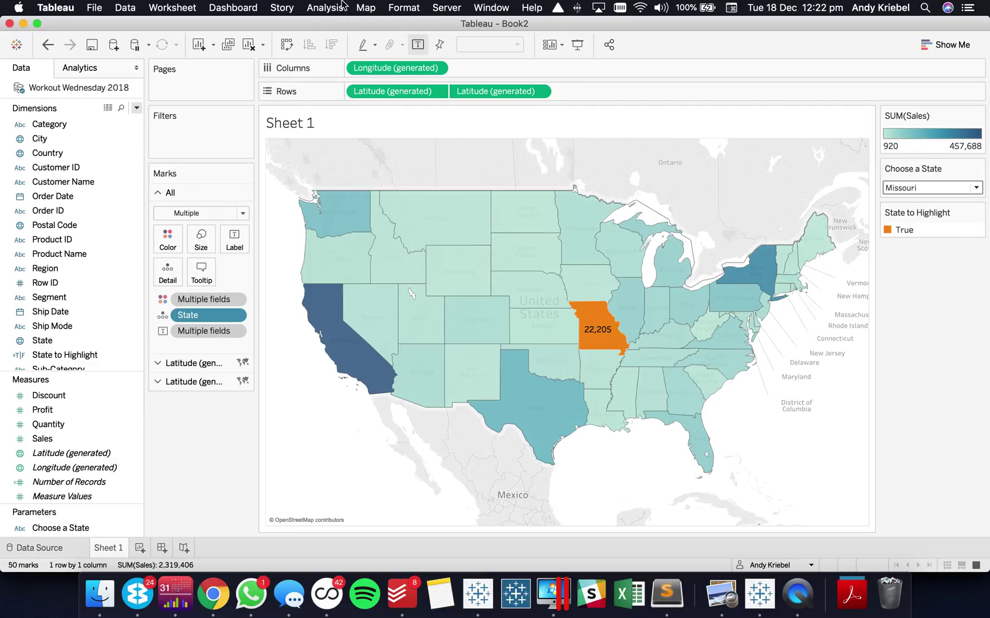
pyautogui.click(366, 8)
# Wash out the map background to 100% and give the state marks white borders.
pyautogui.click(386, 98)
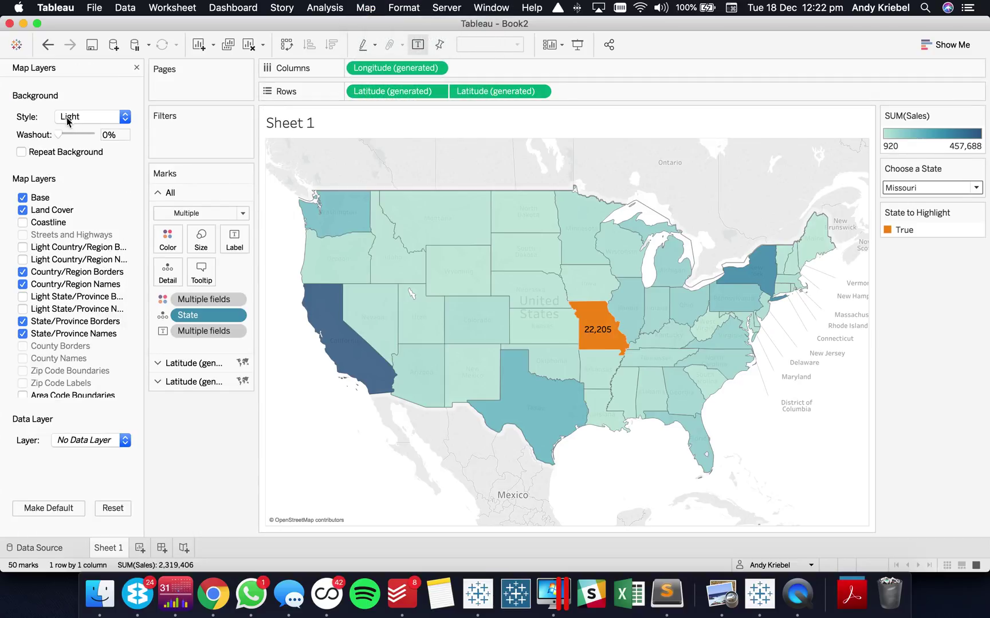
pyautogui.moveTo(59, 135); pyautogui.dragTo(92, 135)
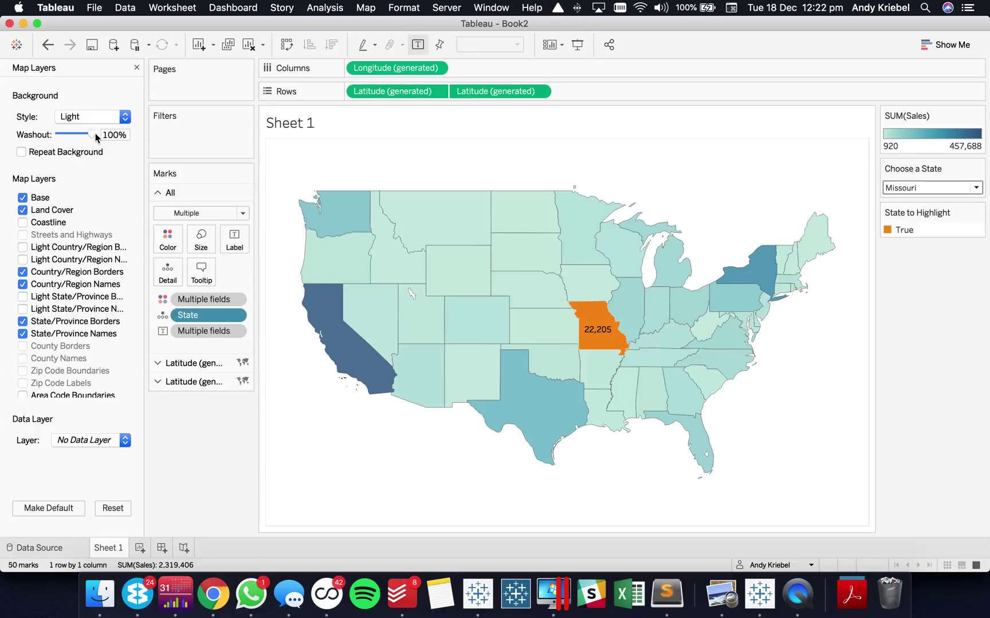
pyautogui.click(167, 240)
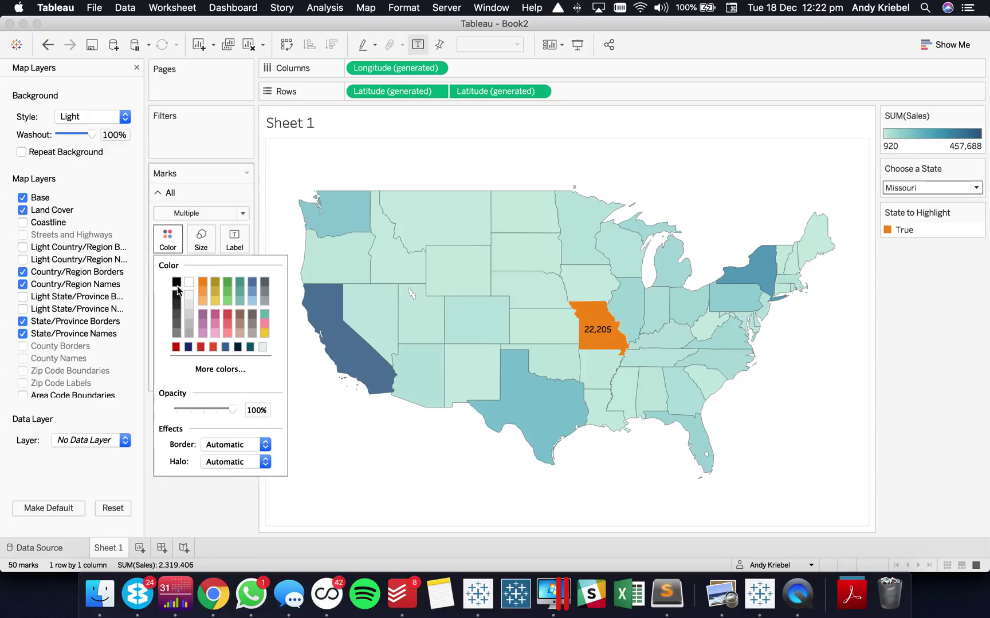
pyautogui.click(222, 447)
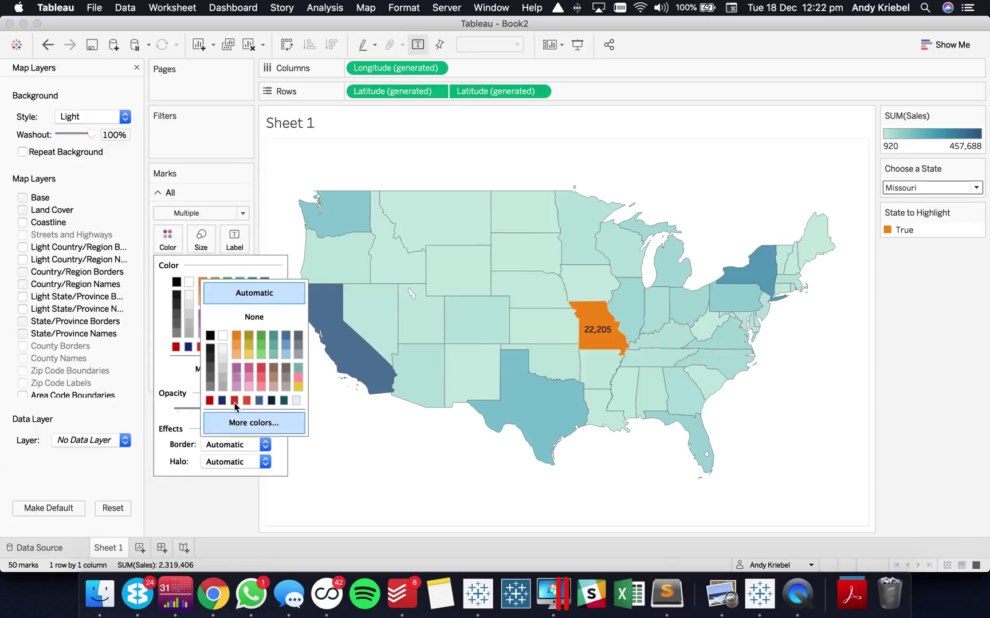
pyautogui.click(223, 340)
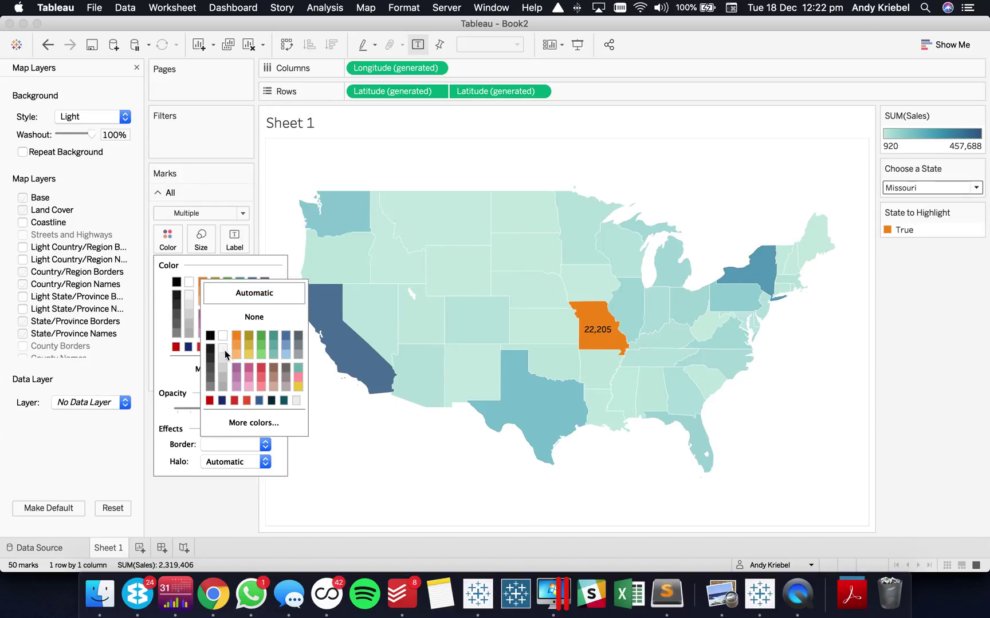
pyautogui.click(943, 381)
# Try black and light grey state borders, then settle back on white.
pyautogui.click(167, 238)
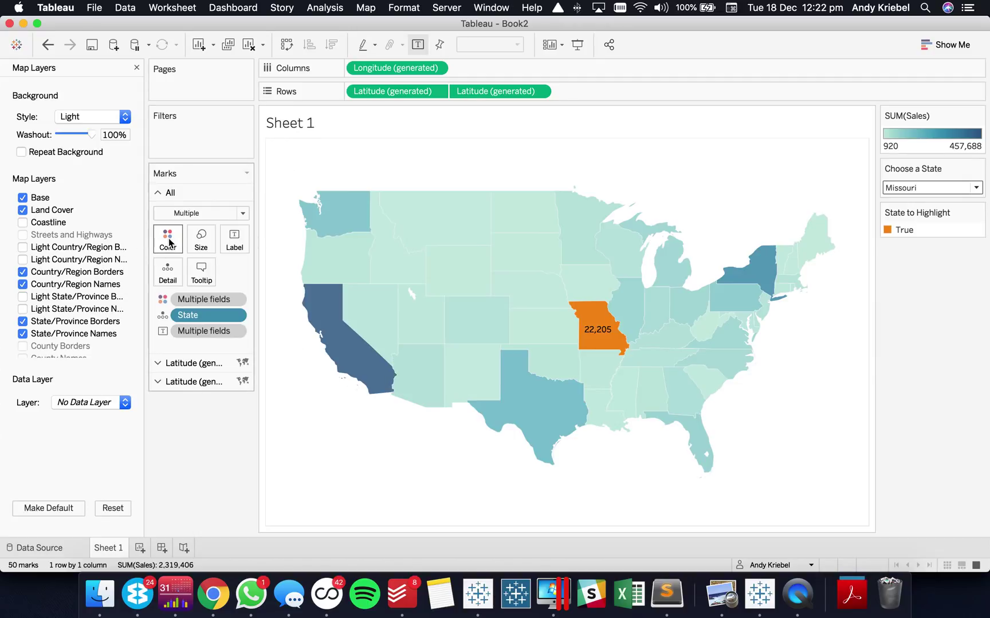
pyautogui.click(221, 445)
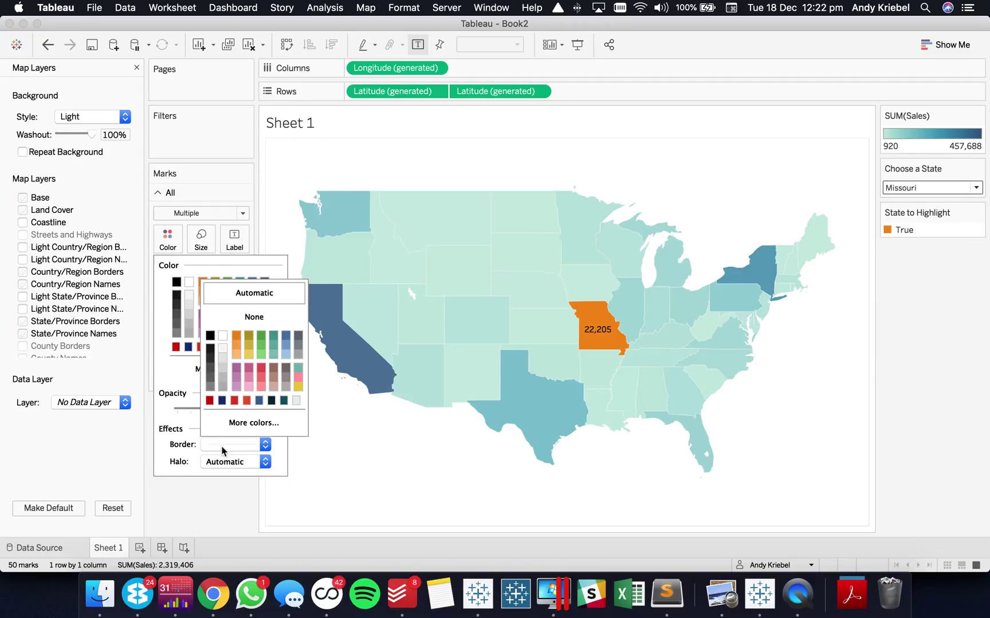
pyautogui.click(210, 337)
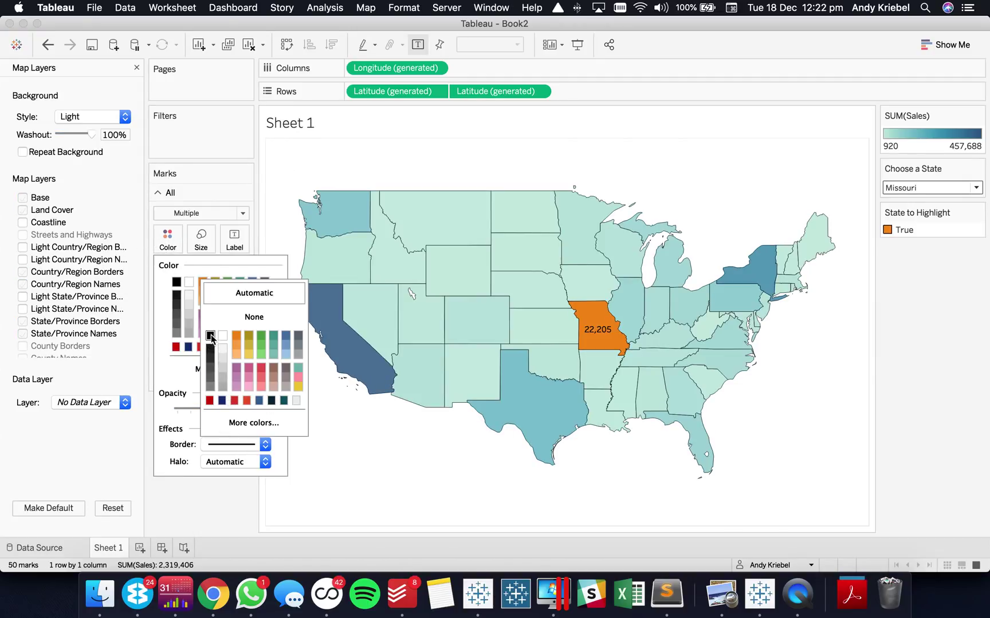
pyautogui.click(223, 370)
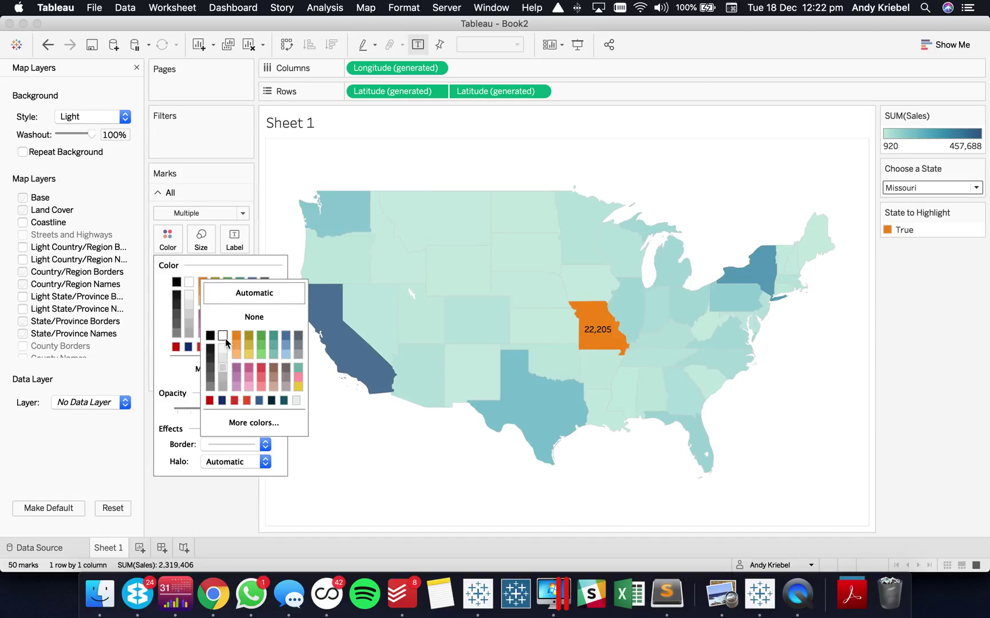
pyautogui.click(223, 337)
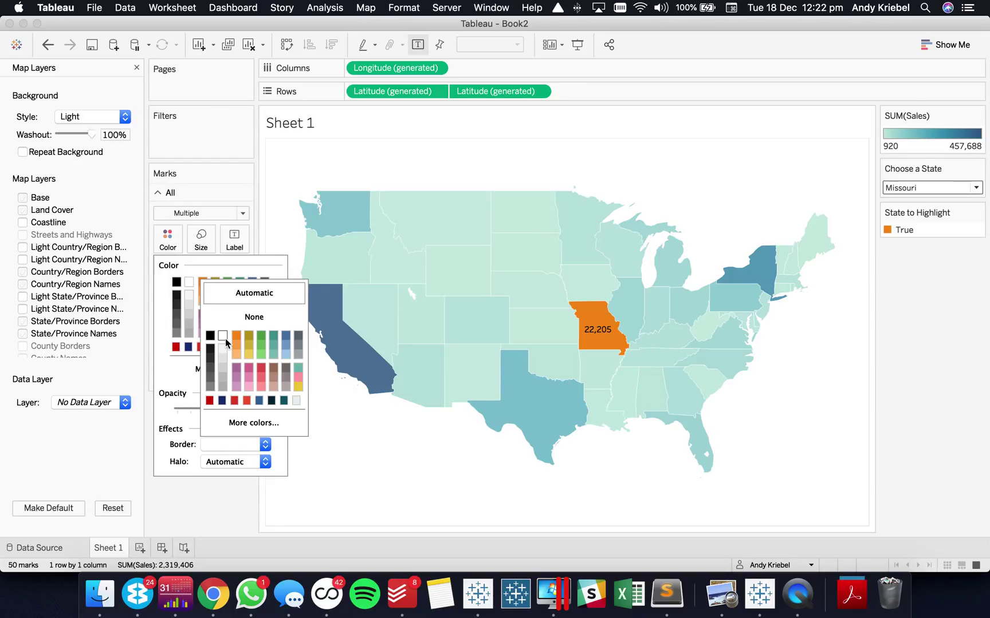
pyautogui.click(943, 334)
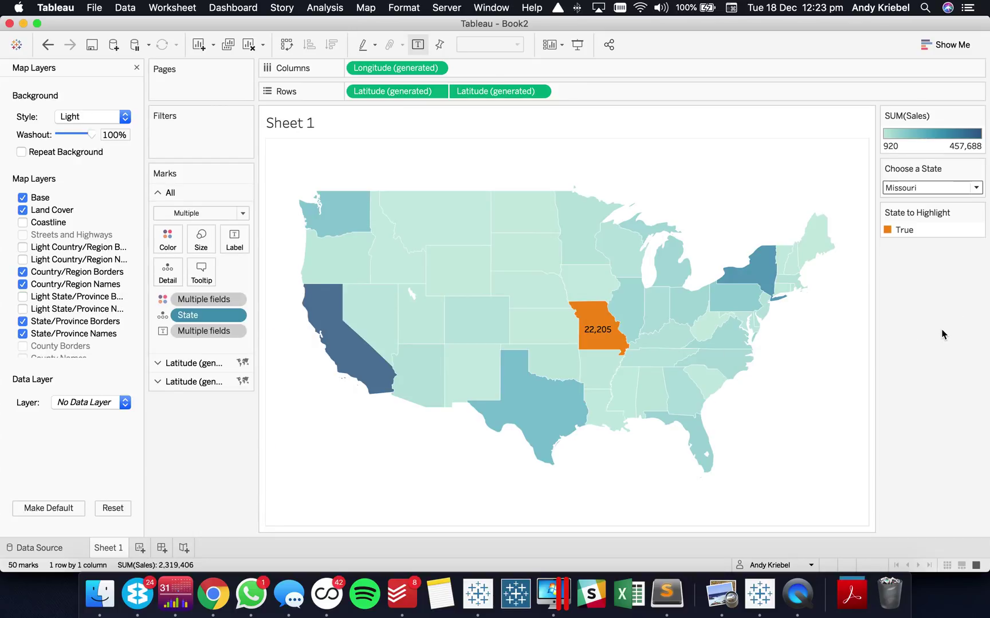
# Select New Jersey in Choose a State, then switch the chosen state to Oregon.
pyautogui.click(931, 188)
pyautogui.click(917, 288)
pyautogui.click(914, 188)
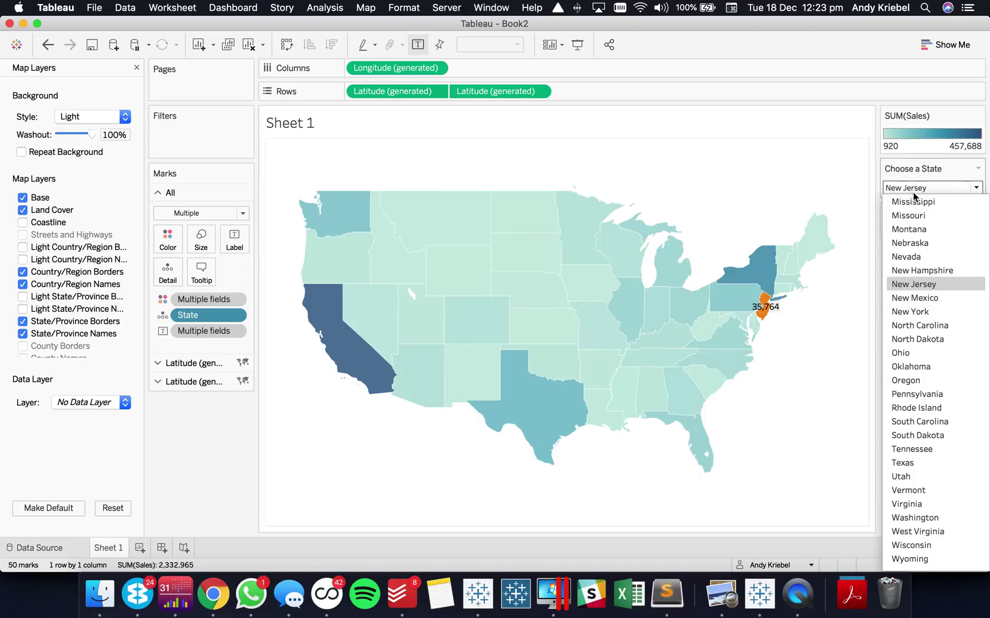
pyautogui.click(908, 384)
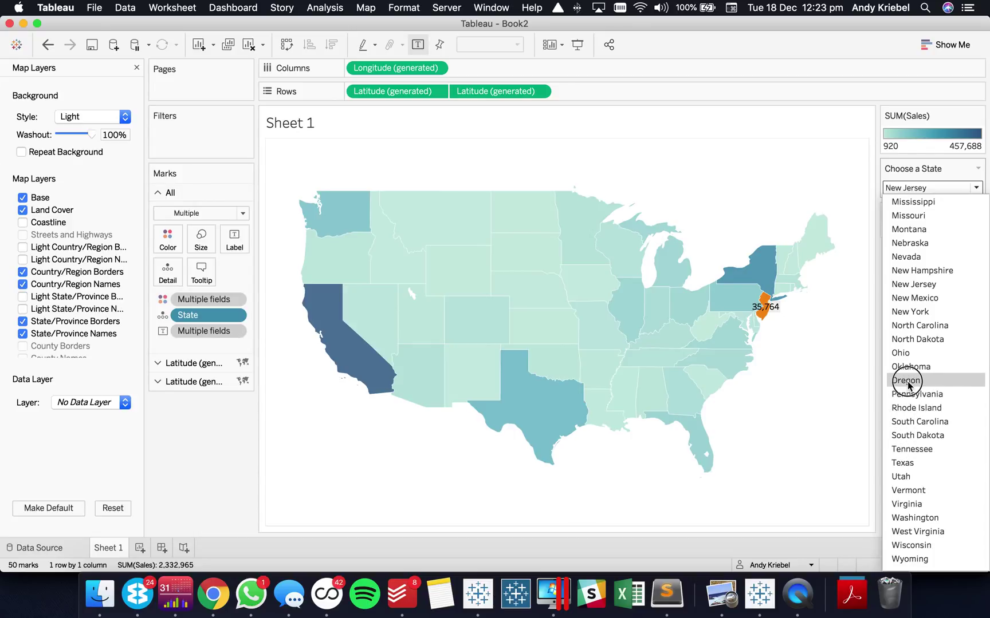